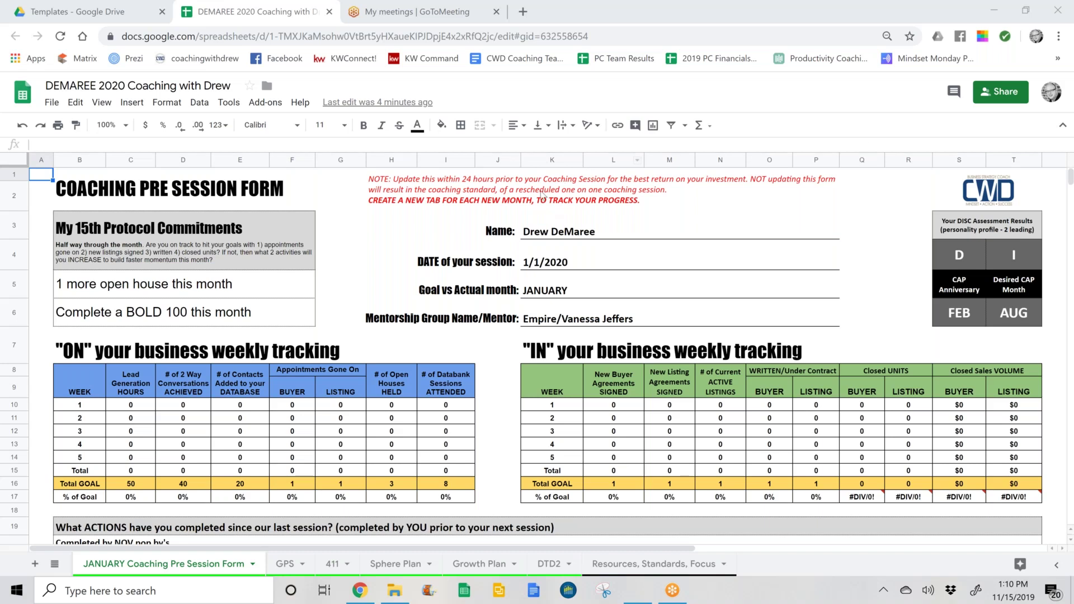
# - Check the red form-update note on the JANUARY sheet, then bring up the JANUARY tab's sheet options
pyautogui.click(542, 194)
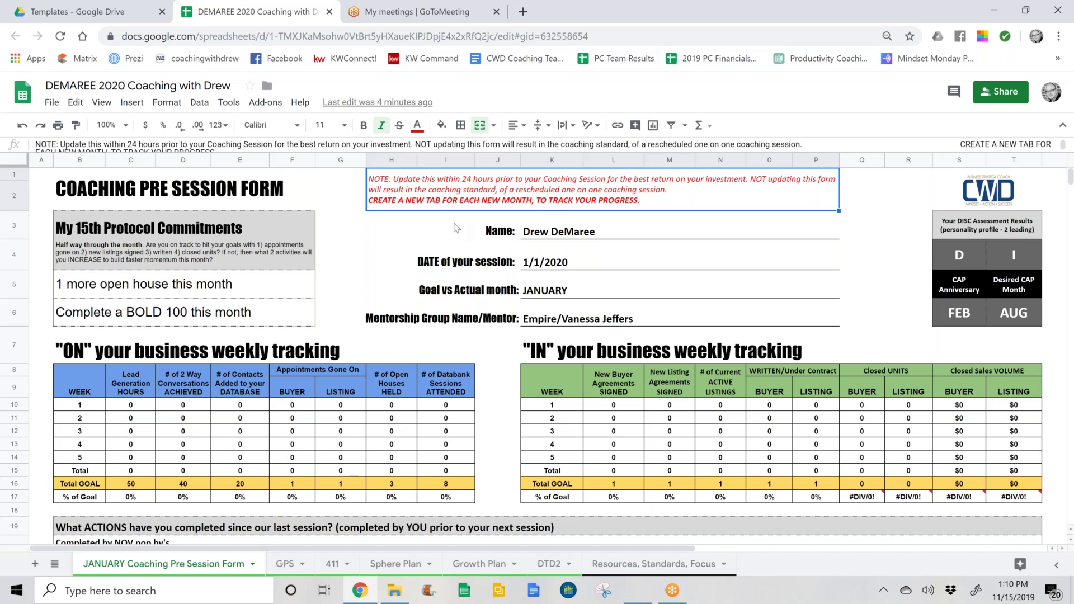
pyautogui.click(451, 229)
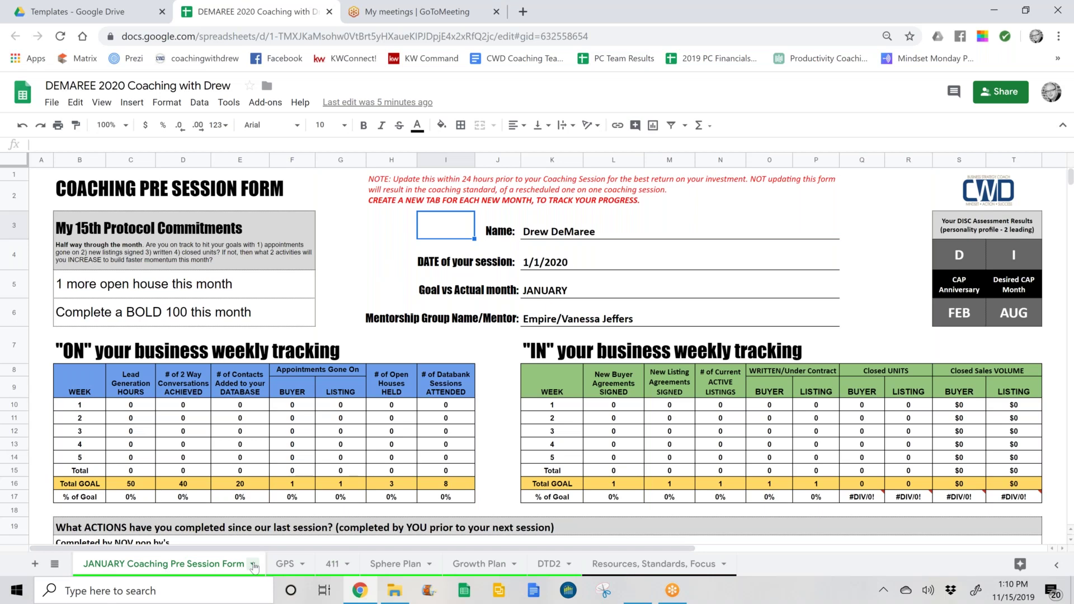
pyautogui.click(253, 565)
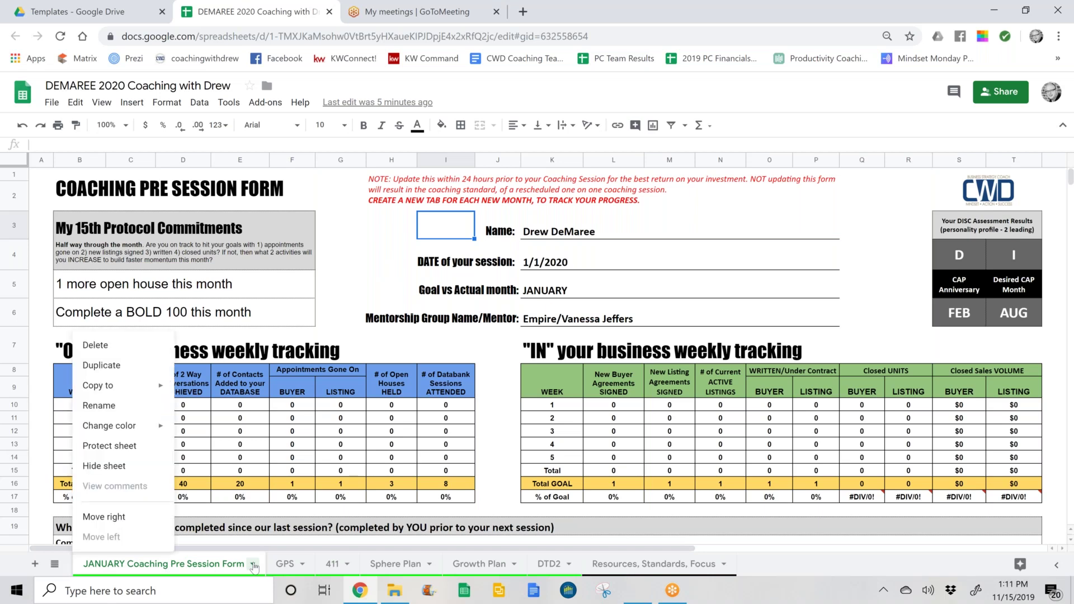
# - Duplicate the JANUARY sheet as 'FEBRUARY Coaching Pre Session Form' and return to the JANUARY sheet
pyautogui.click(116, 366)
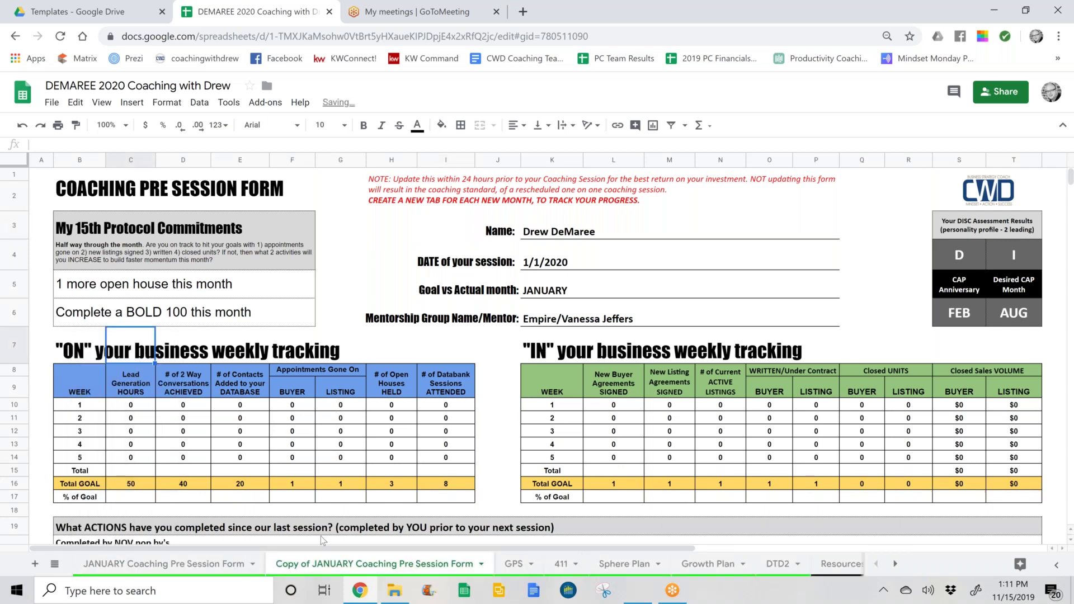
pyautogui.doubleClick(349, 565)
pyautogui.click(356, 565)
pyautogui.press('BackSpace')
pyautogui.press('BackSpace')
pyautogui.press('BackSpace')
pyautogui.press('BackSpace')
pyautogui.press('BackSpace')
pyautogui.press('BackSpace')
pyautogui.press('BackSpace')
pyautogui.press('BackSpace')
pyautogui.press('BackSpace')
pyautogui.press('BackSpace')
pyautogui.press('BackSpace')
pyautogui.press('BackSpace')
pyautogui.press('BackSpace')
pyautogui.press('BackSpace')
pyautogui.press('BackSpace')
pyautogui.press('BackSpace')
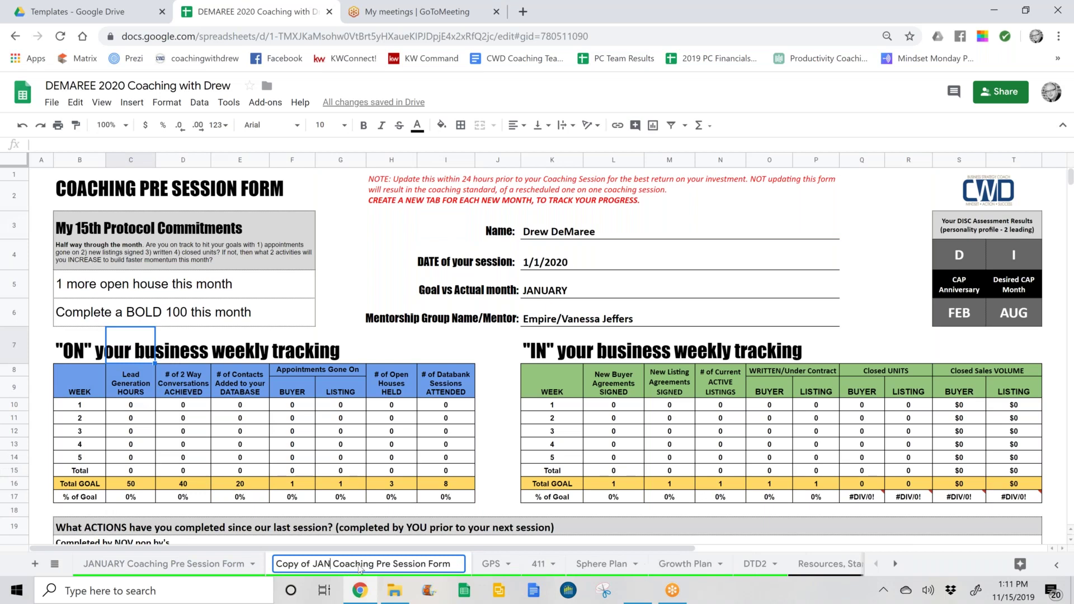
pyautogui.write('FEBRUARY')
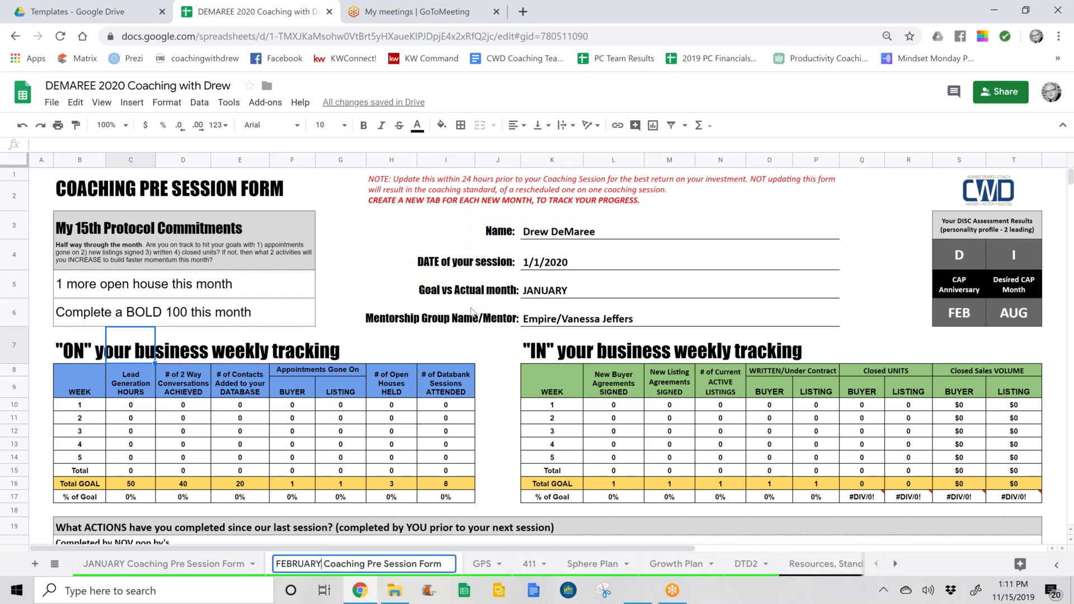
pyautogui.click(385, 268)
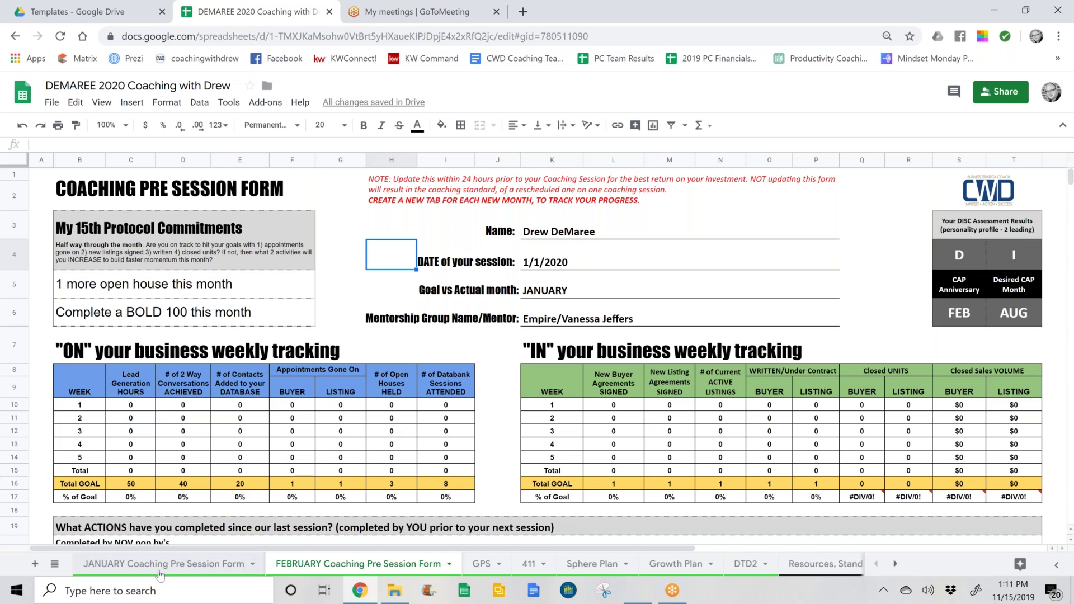
pyautogui.click(158, 569)
pyautogui.moveTo(82, 228); pyautogui.dragTo(89, 311)
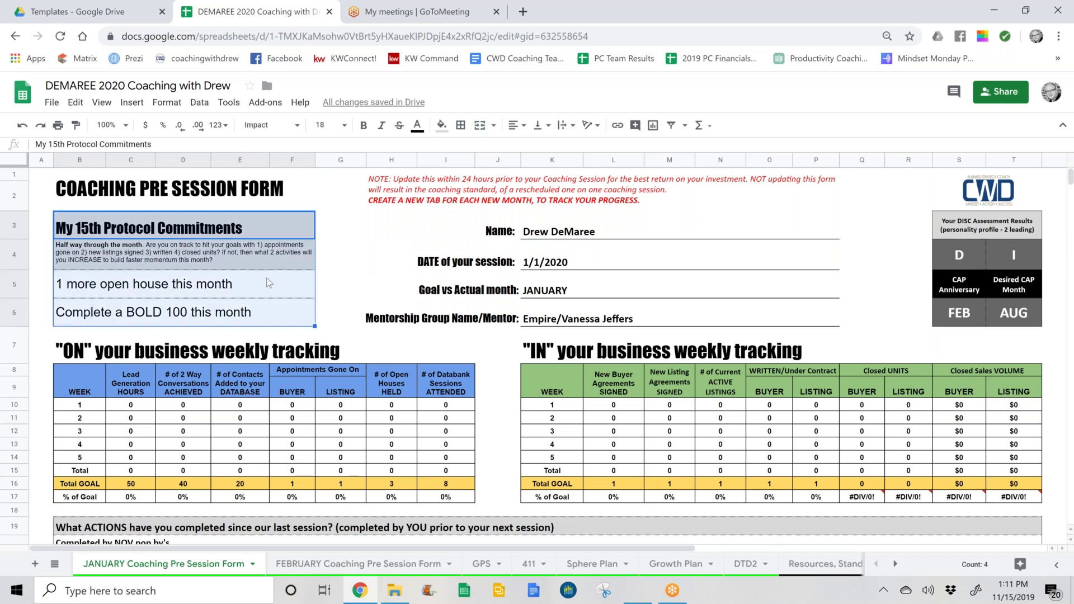
pyautogui.click(341, 266)
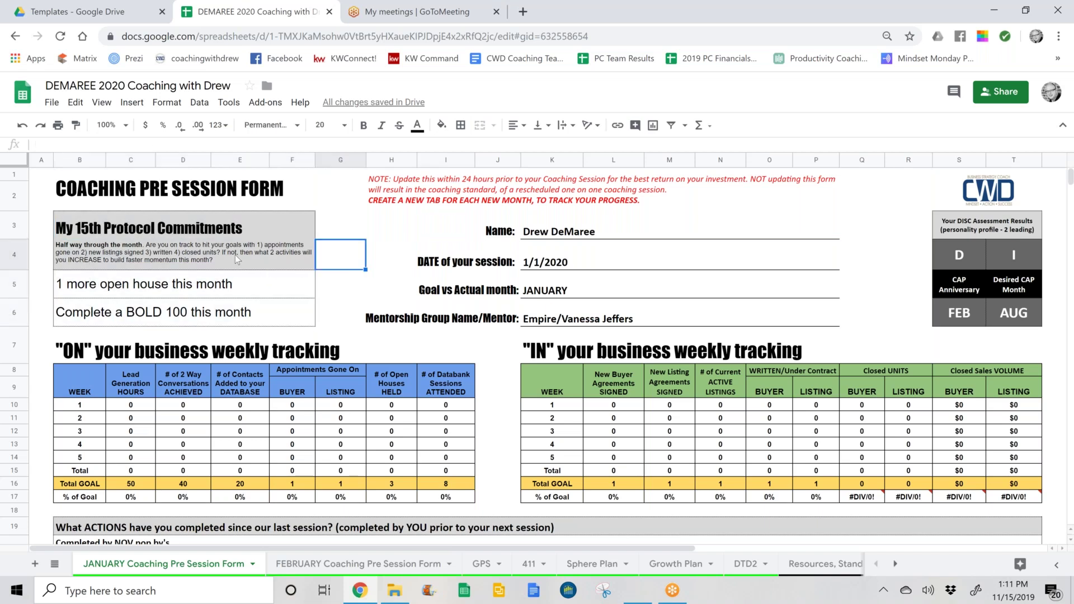
pyautogui.click(235, 254)
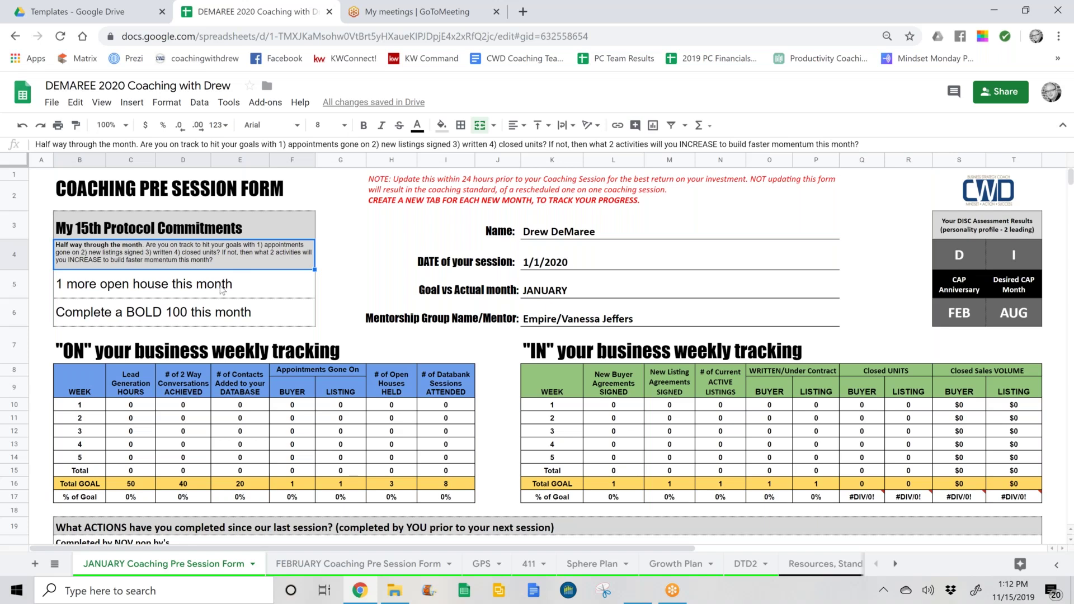
pyautogui.click(223, 289)
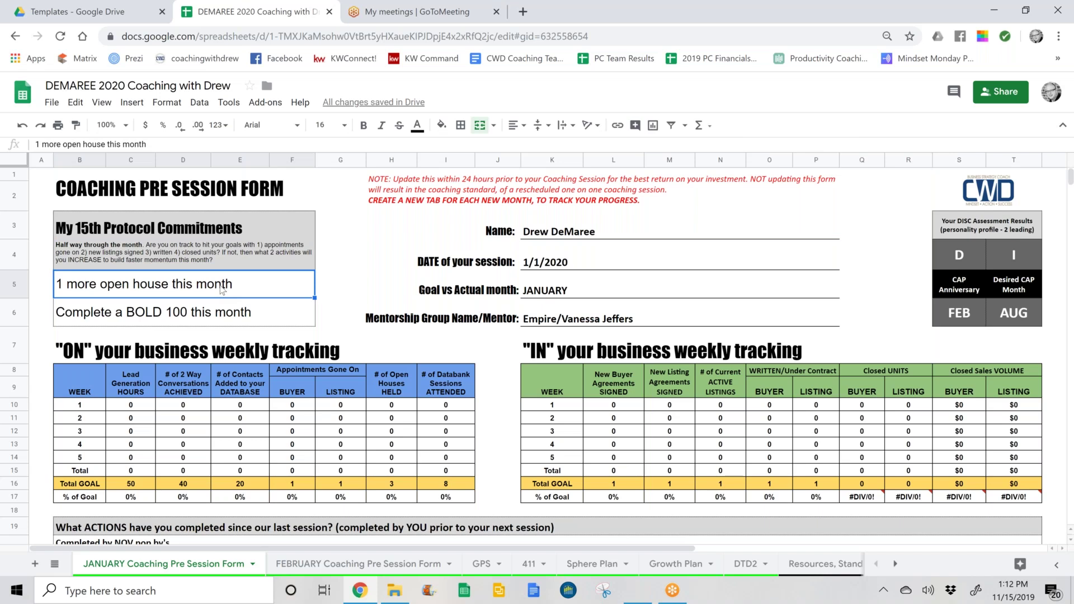
pyautogui.click(224, 323)
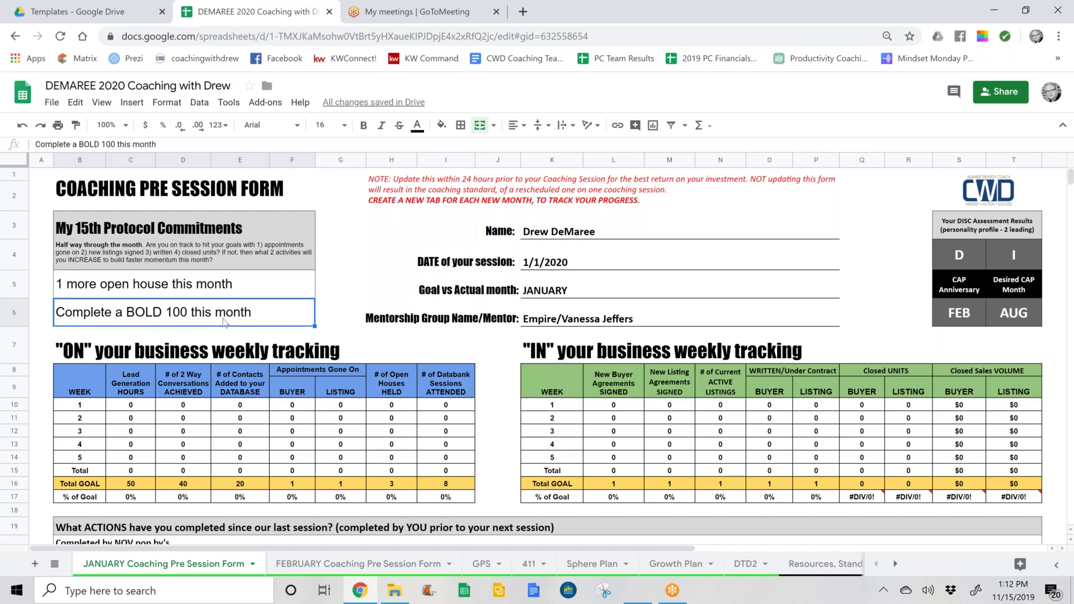
pyautogui.press('Delete')
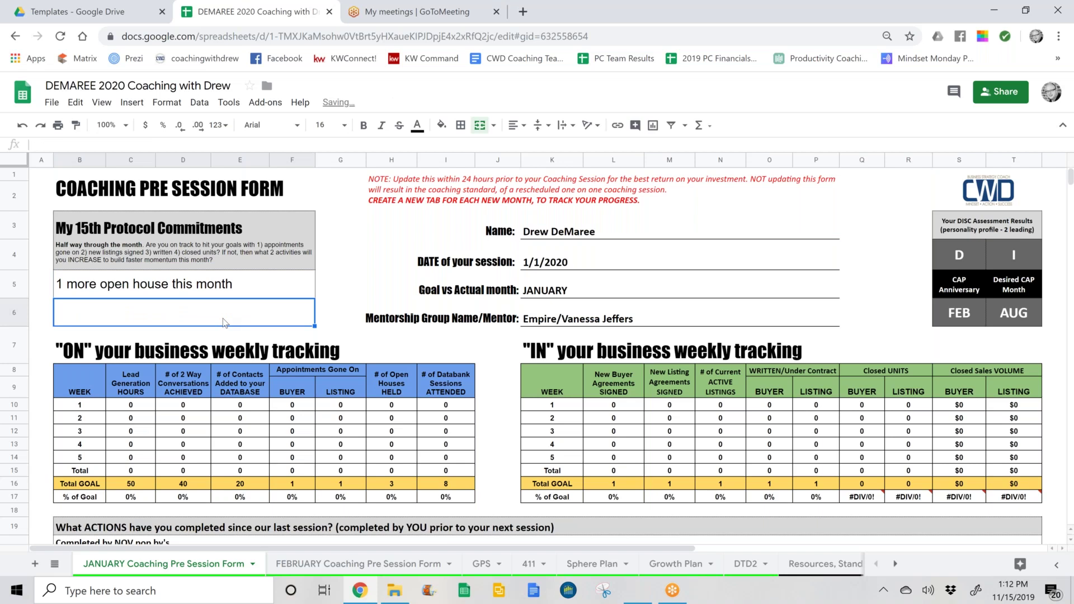
pyautogui.click(23, 126)
pyautogui.click(186, 283)
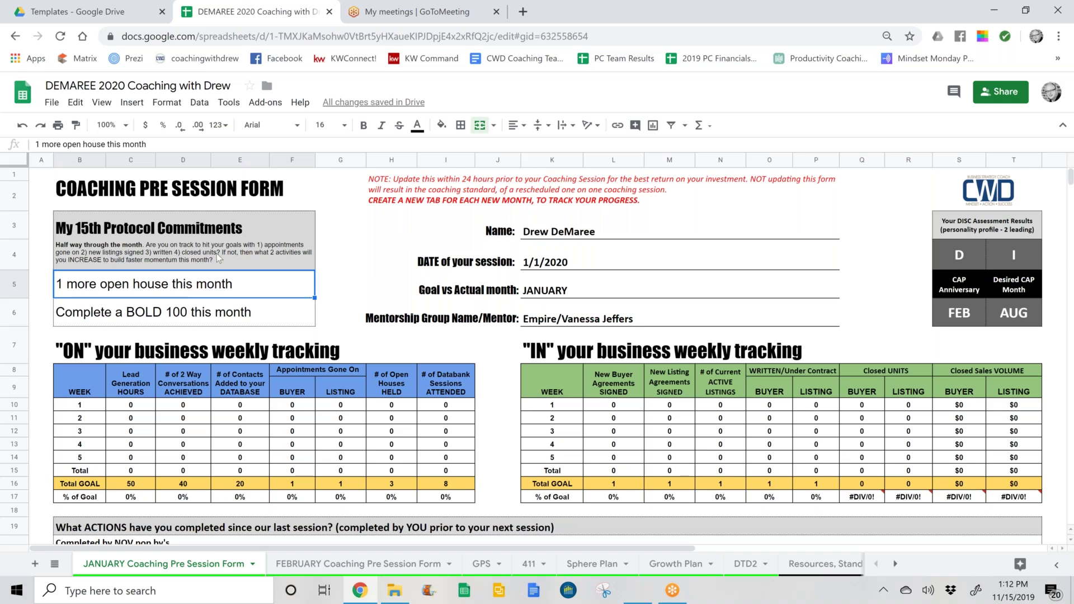
pyautogui.click(553, 231)
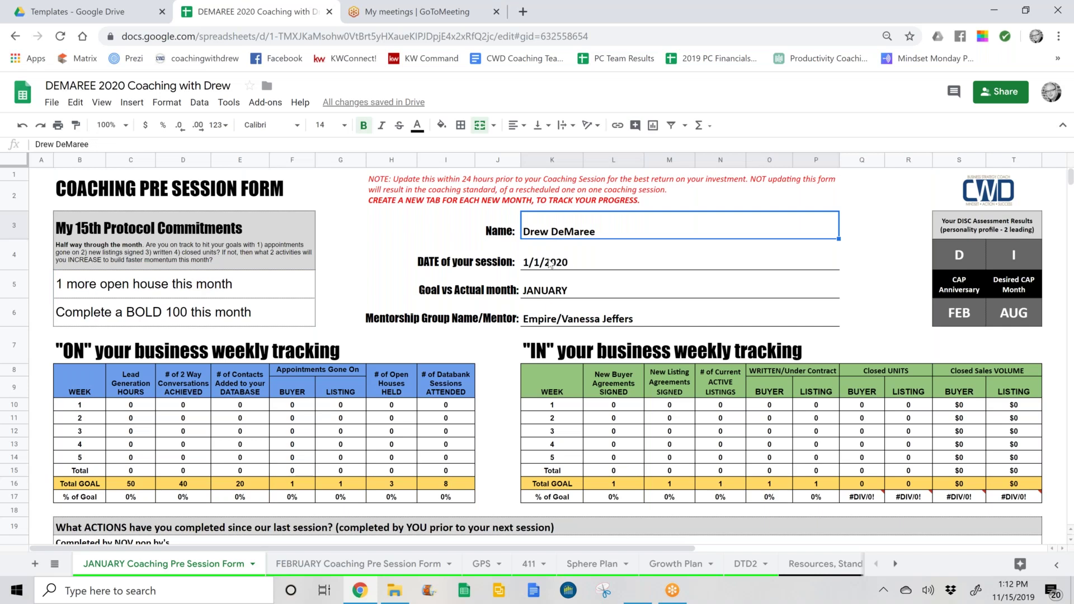
pyautogui.click(559, 264)
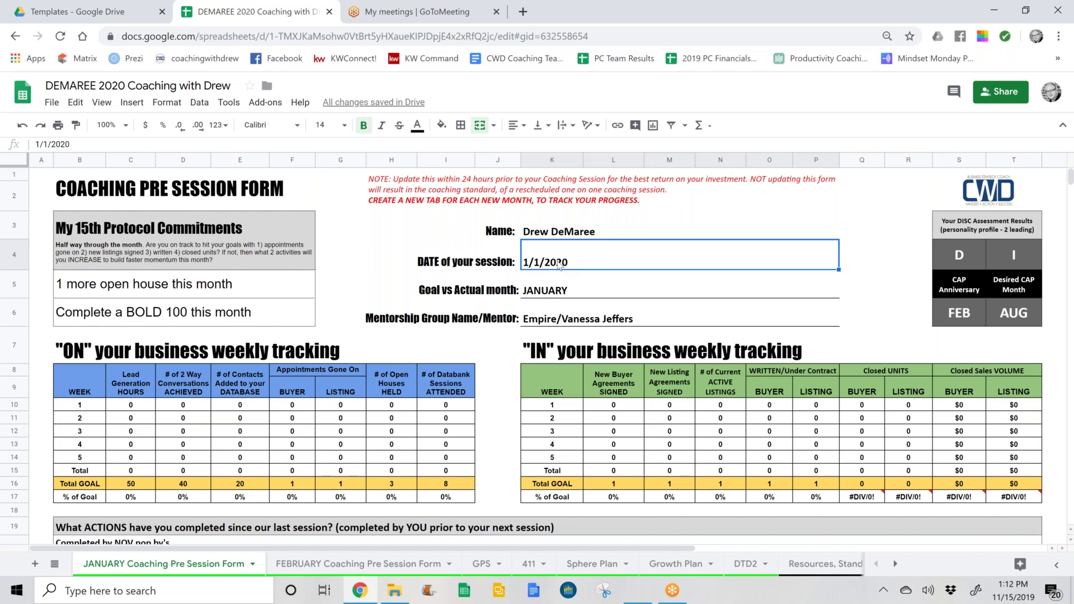
pyautogui.click(555, 293)
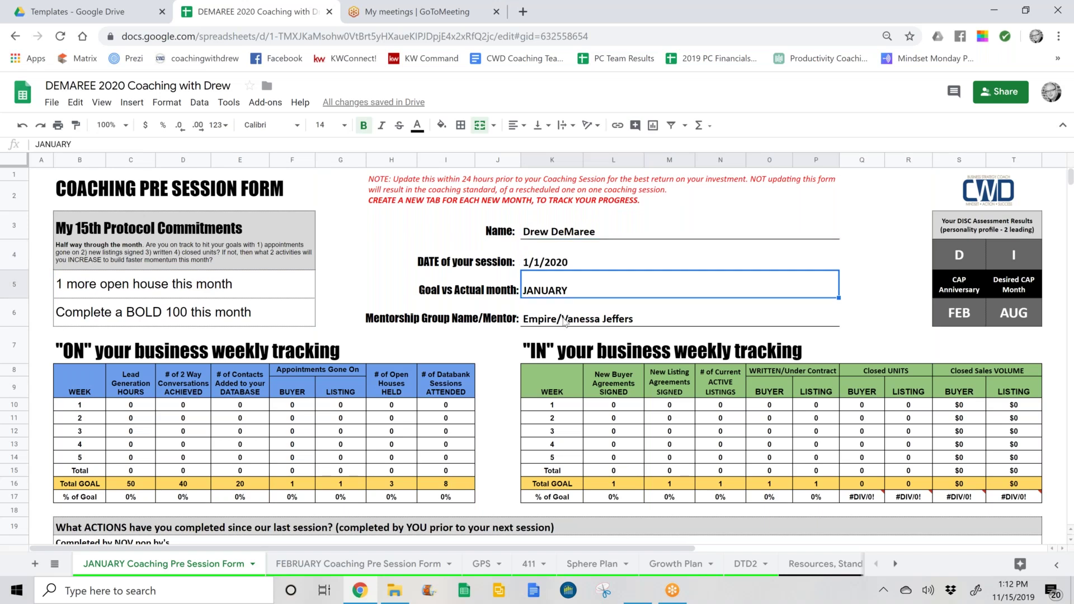
pyautogui.click(565, 322)
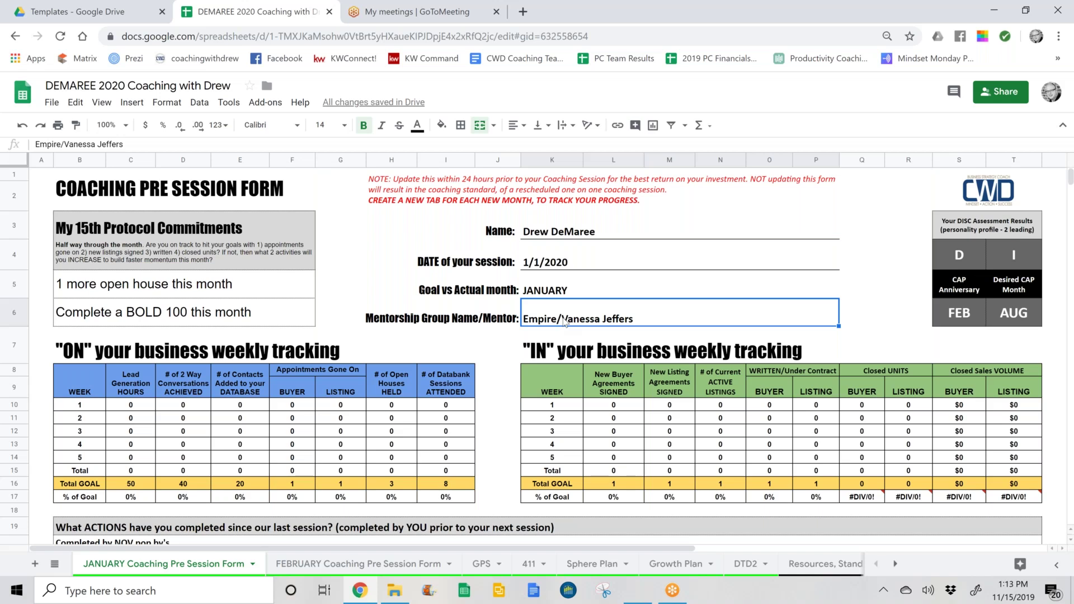
pyautogui.click(953, 257)
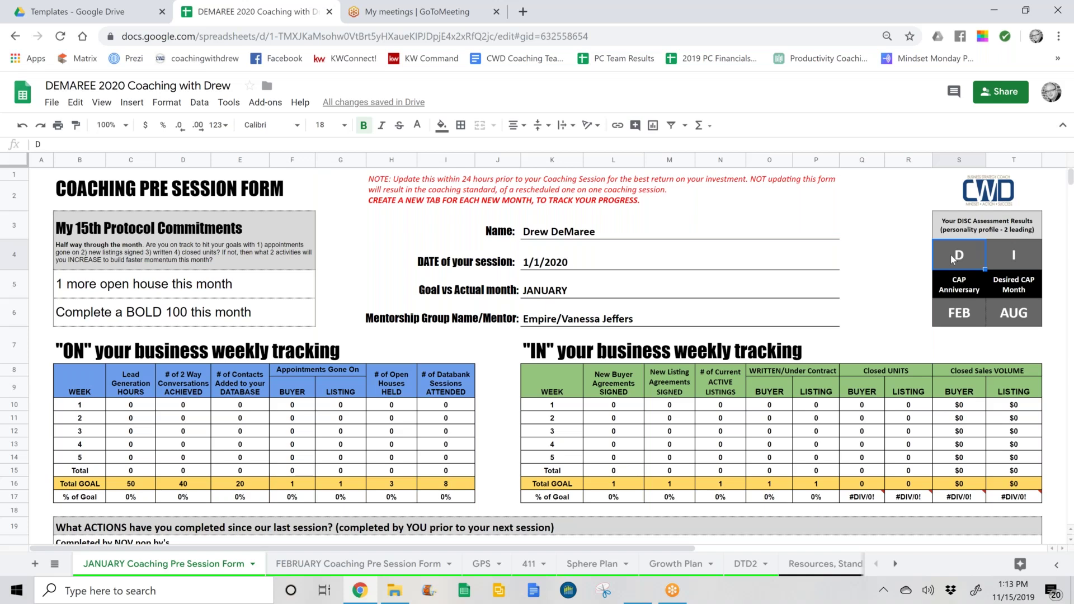
pyautogui.press('Right')
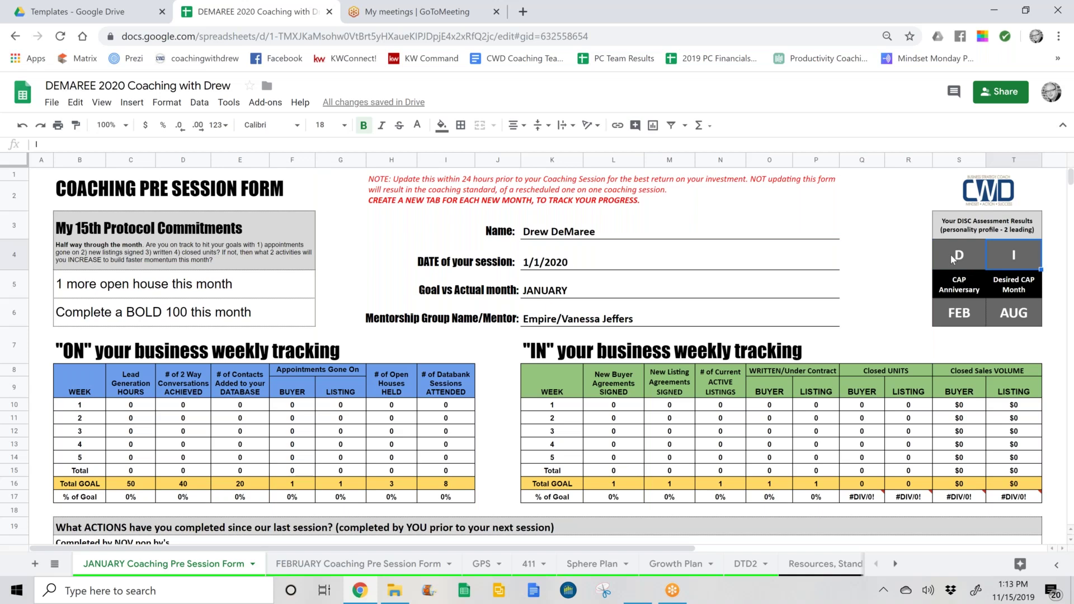
pyautogui.click(965, 312)
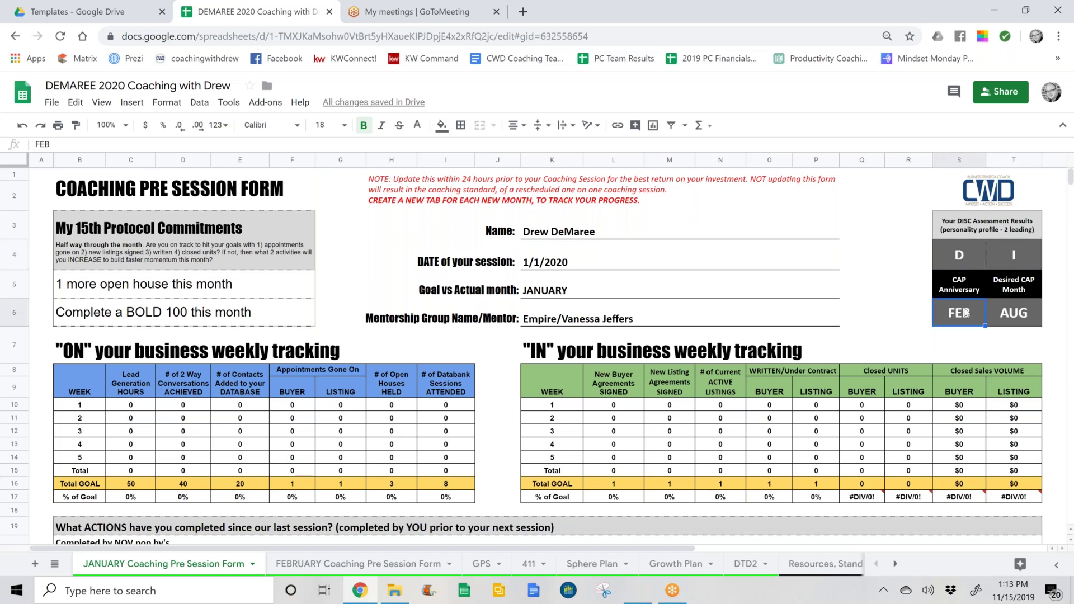
pyautogui.press('Right')
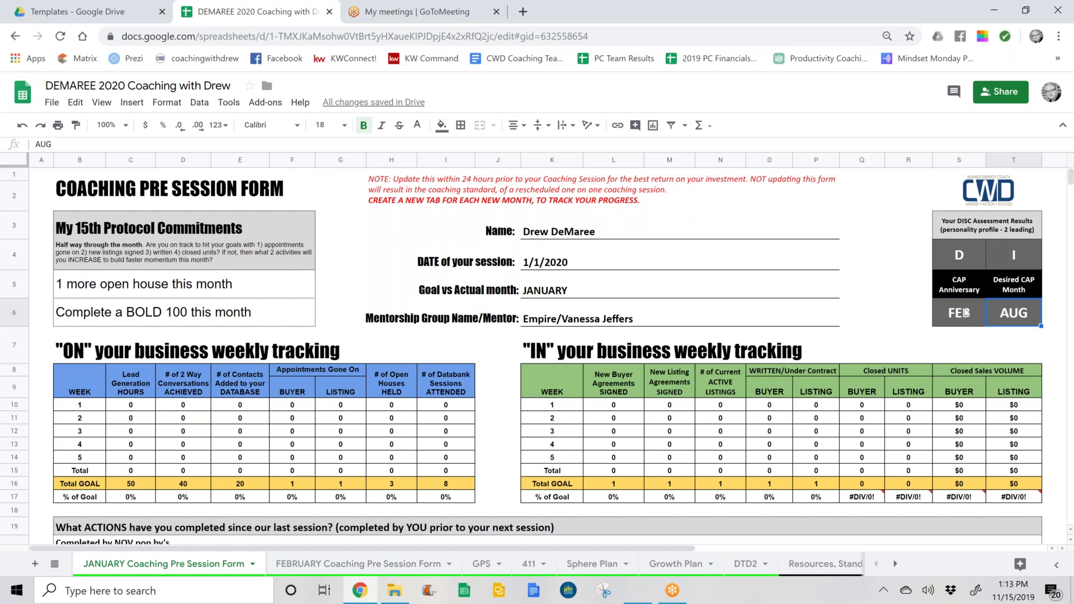
pyautogui.click(965, 313)
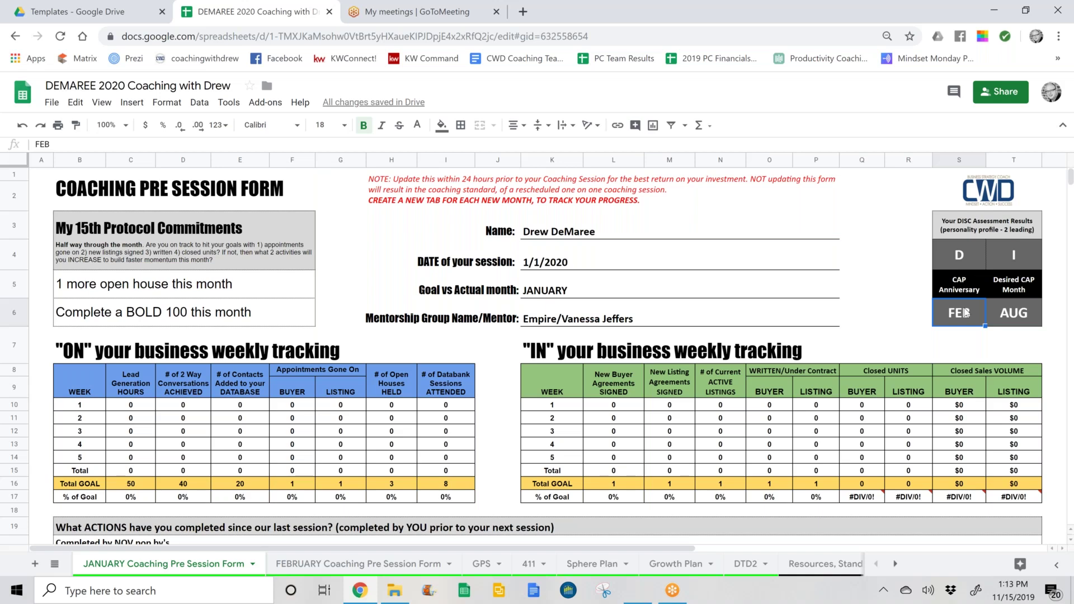
pyautogui.click(1031, 316)
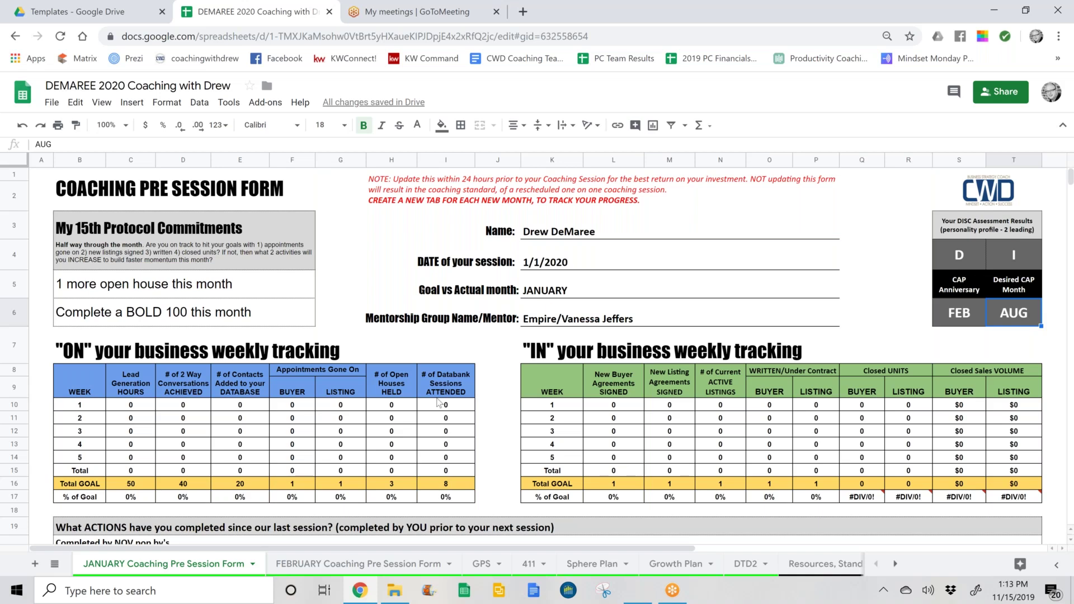
pyautogui.click(436, 410)
pyautogui.press('Down')
pyautogui.press('Down')
pyautogui.press('Down')
pyautogui.press('Down')
pyautogui.press('Down')
pyautogui.press('Down')
pyautogui.press('Down')
pyautogui.press('Down')
pyautogui.press('Down')
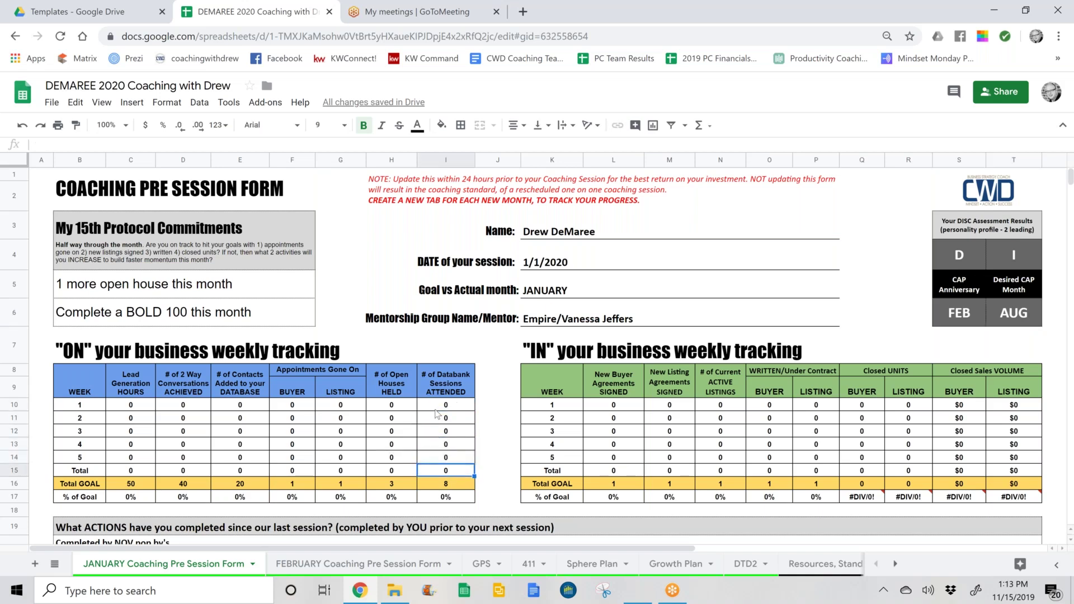
pyautogui.press('Down')
pyautogui.press('Down')
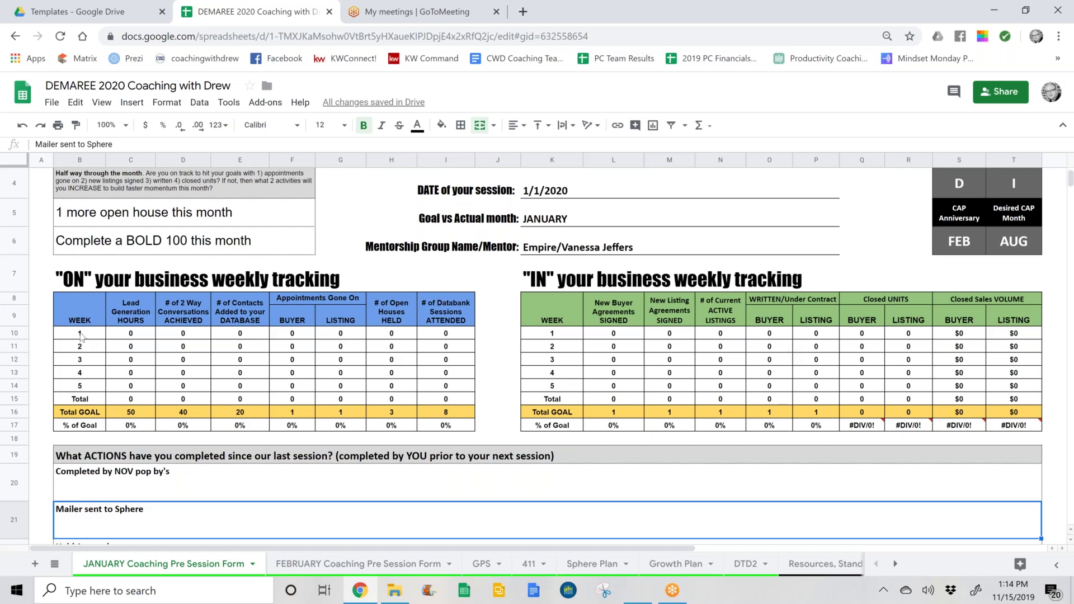
pyautogui.click(80, 335)
pyautogui.press('Down')
pyautogui.press('Down')
pyautogui.press('Down')
pyautogui.press('Down')
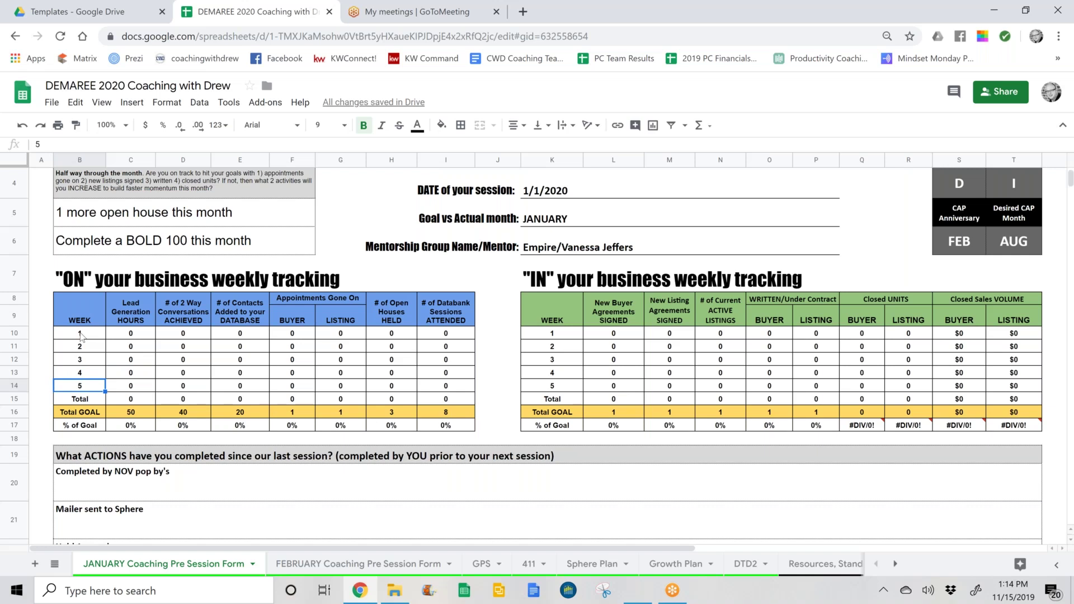
pyautogui.click(128, 337)
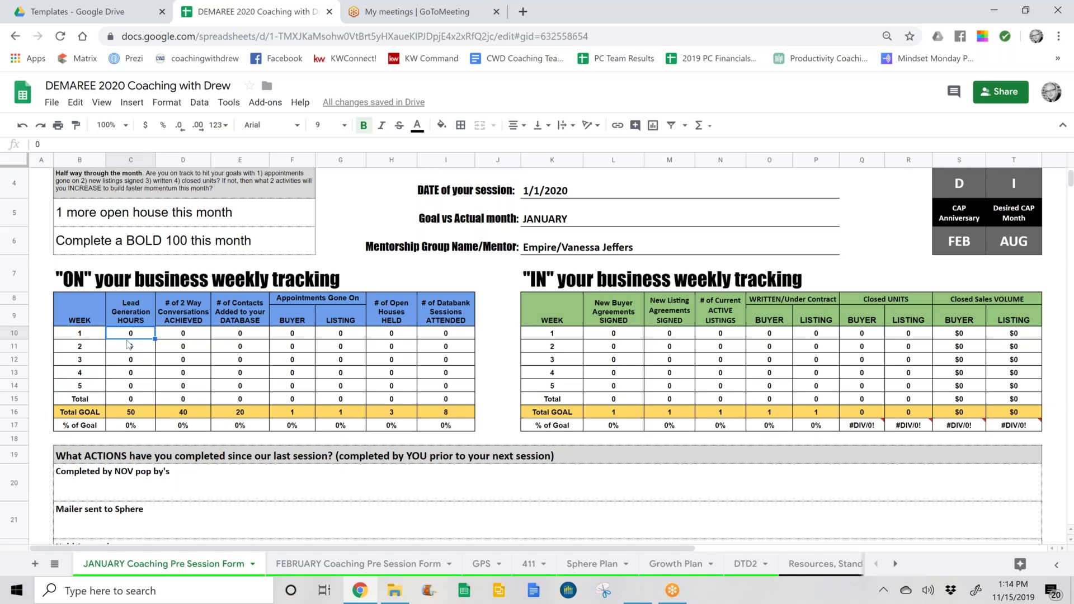
pyautogui.press('Down')
pyautogui.press('Down')
pyautogui.press('Down')
pyautogui.press('Down')
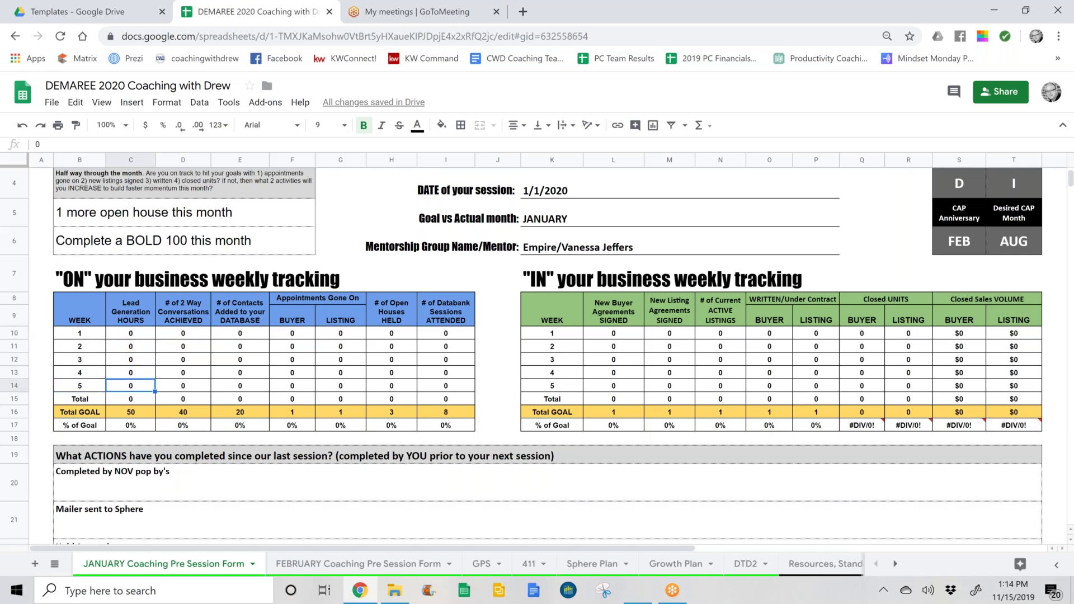
pyautogui.press('Down')
pyautogui.press('Down')
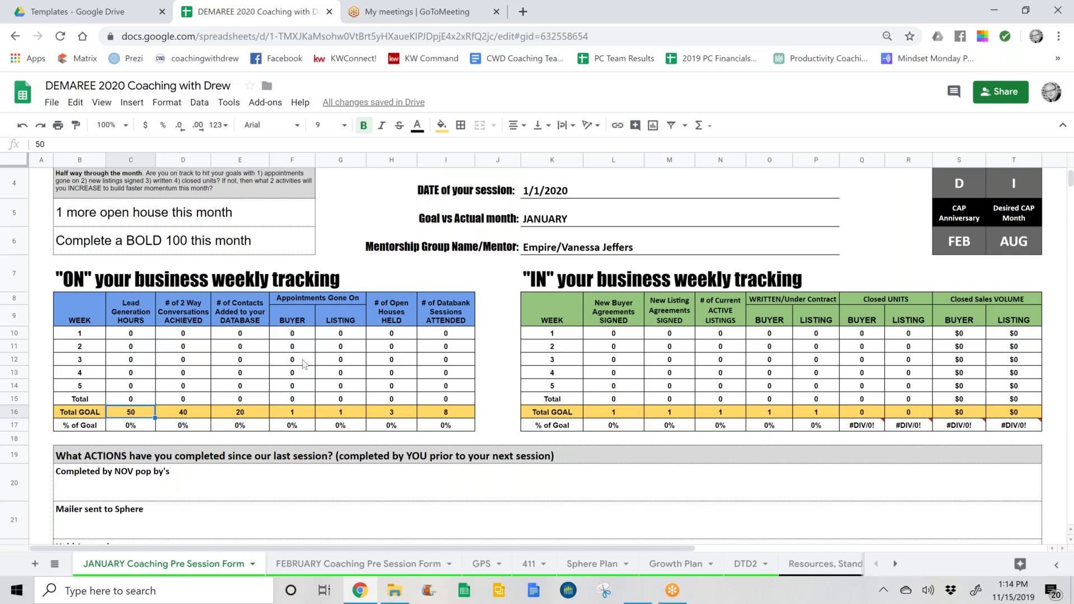
pyautogui.click(134, 337)
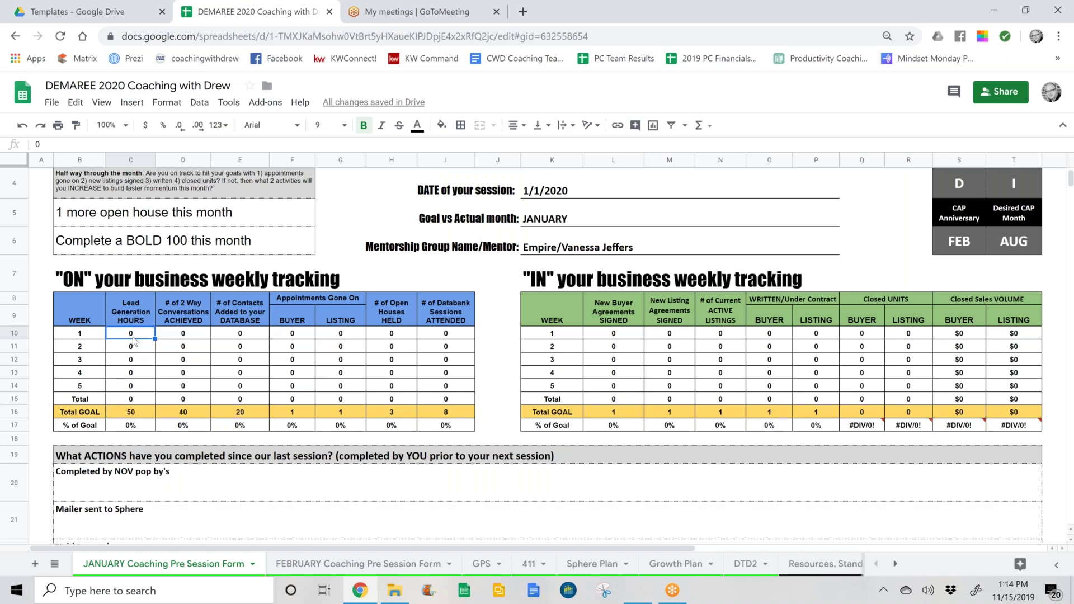
# - Enter 14 and 12 lead generation hours for weeks 1 and 2, and check the % of Goal formula
pyautogui.press('Down')
pyautogui.press('Up')
pyautogui.write('14')
pyautogui.press('Return')
pyautogui.write('12')
pyautogui.press('Return')
pyautogui.click(134, 427)
# - Enter 12 hours for weeks 3 and 4, bringing the total to 50 and 100% of goal
pyautogui.press('Up')
pyautogui.press('Up')
pyautogui.press('Up')
pyautogui.press('Up')
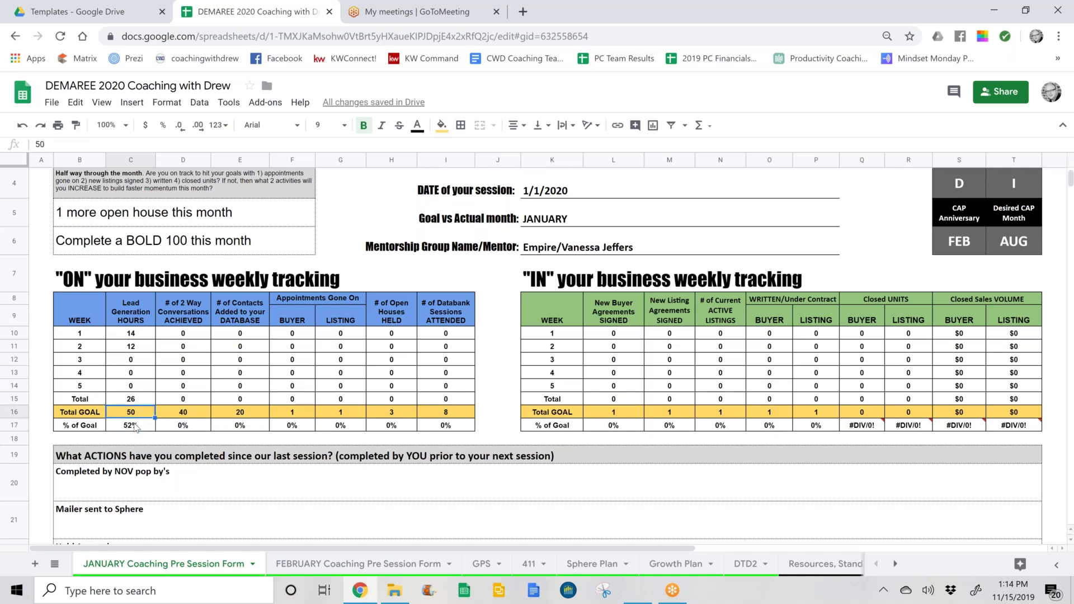
pyautogui.press('Up')
pyautogui.write('12')
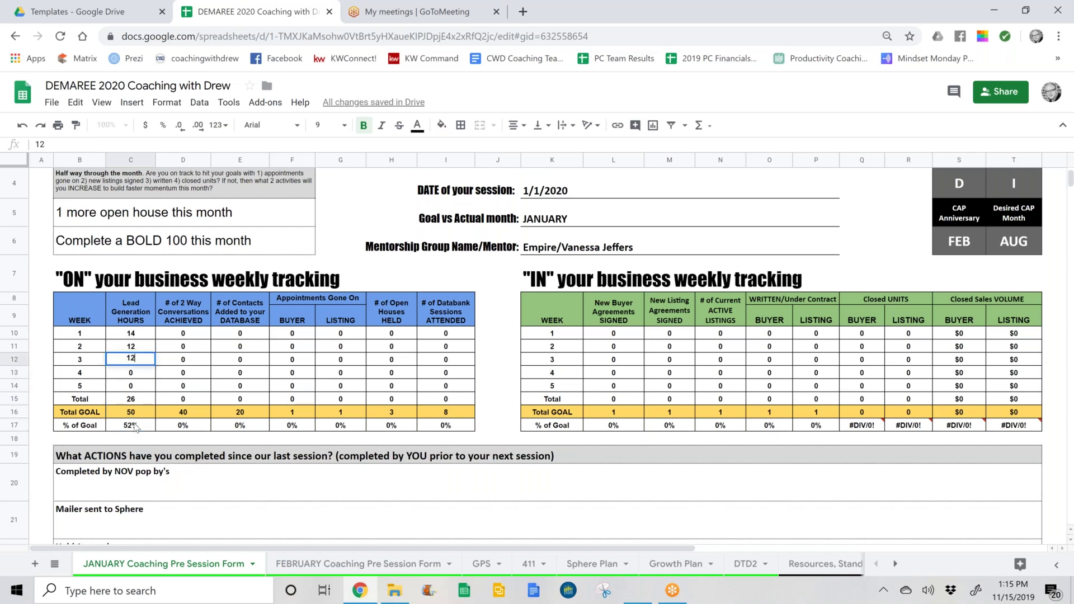
pyautogui.press('Return')
pyautogui.write('12')
pyautogui.press('Return')
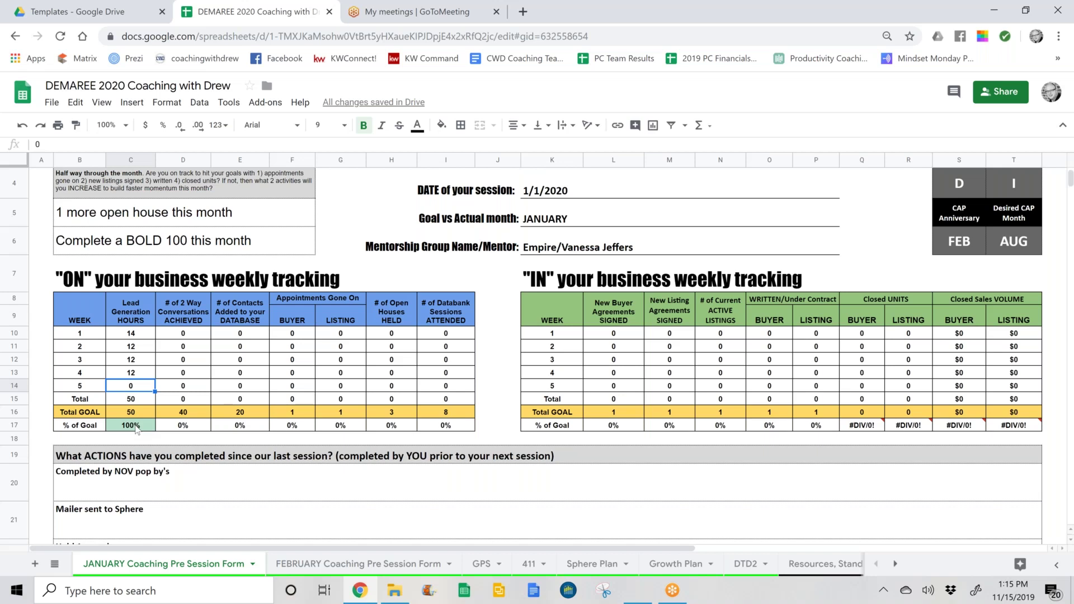
pyautogui.click(182, 390)
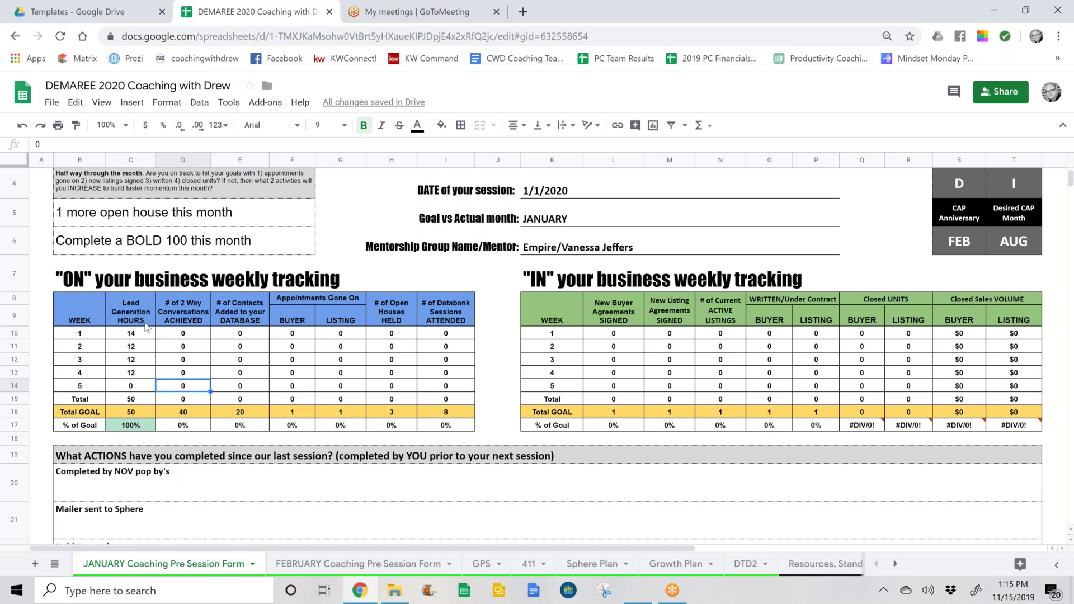
pyautogui.click(136, 318)
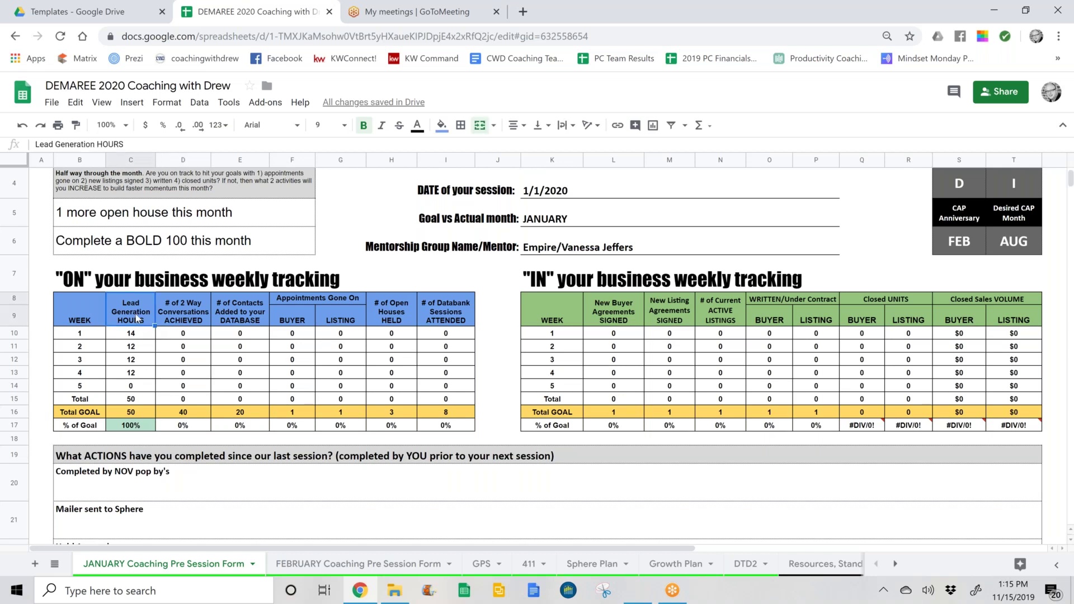
pyautogui.press('Right')
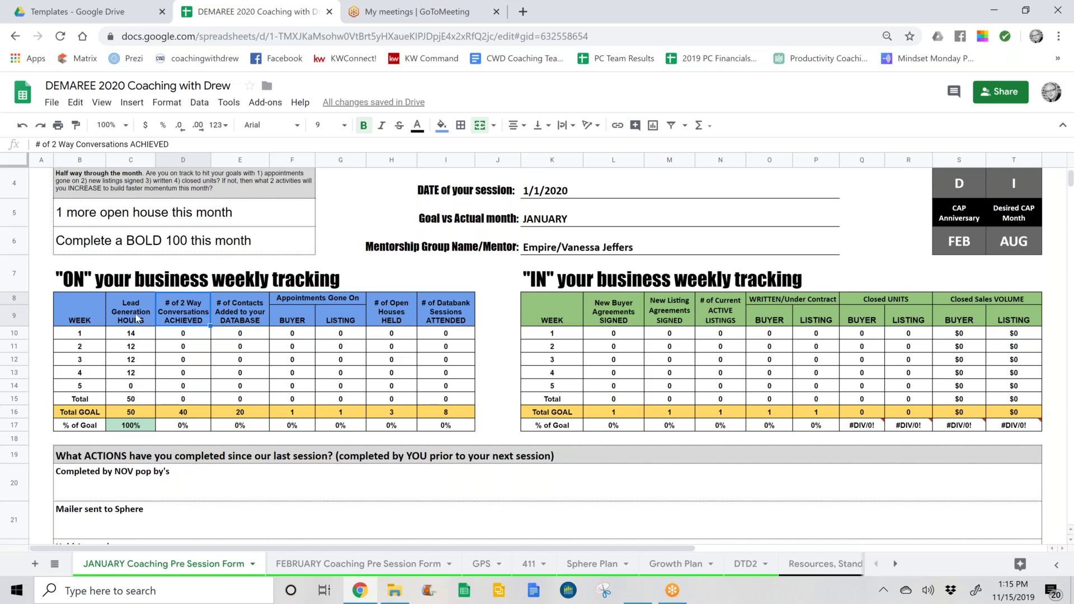
pyautogui.press('Right')
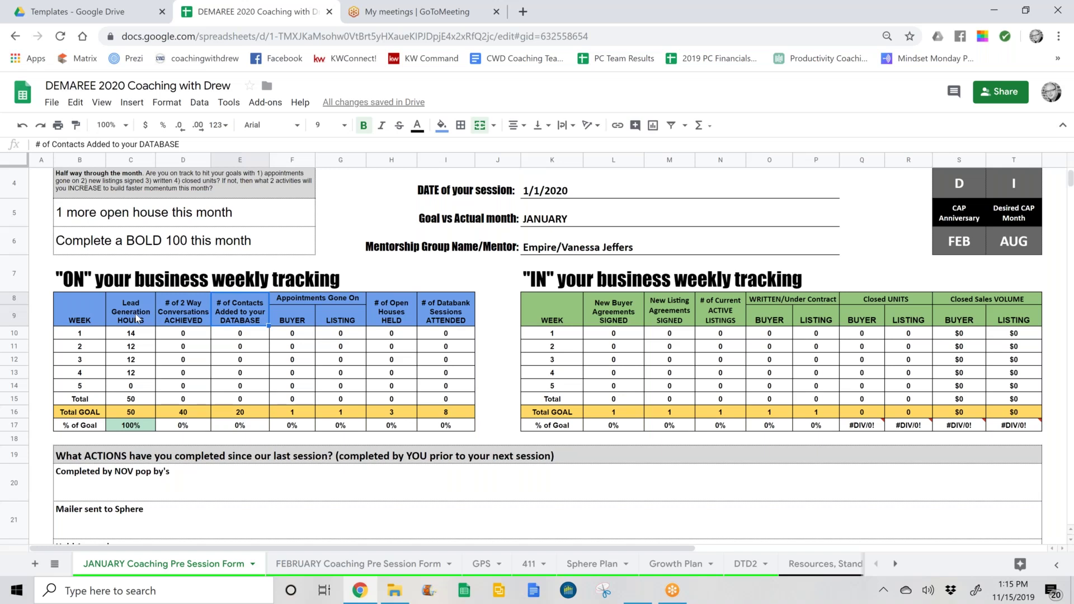
pyautogui.press('Right')
pyautogui.press('Right')
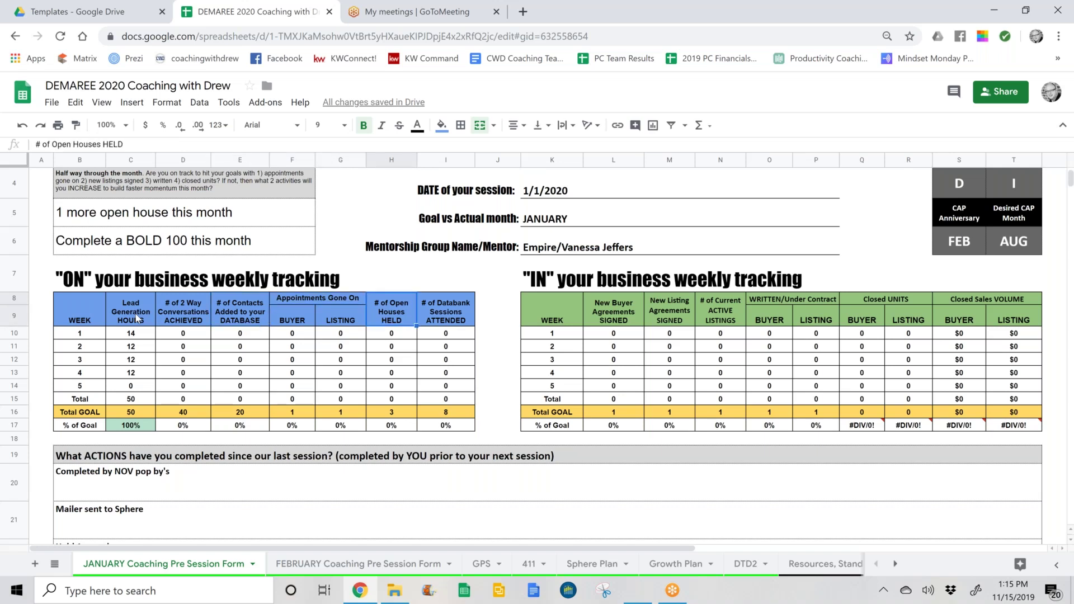
pyautogui.press('Right')
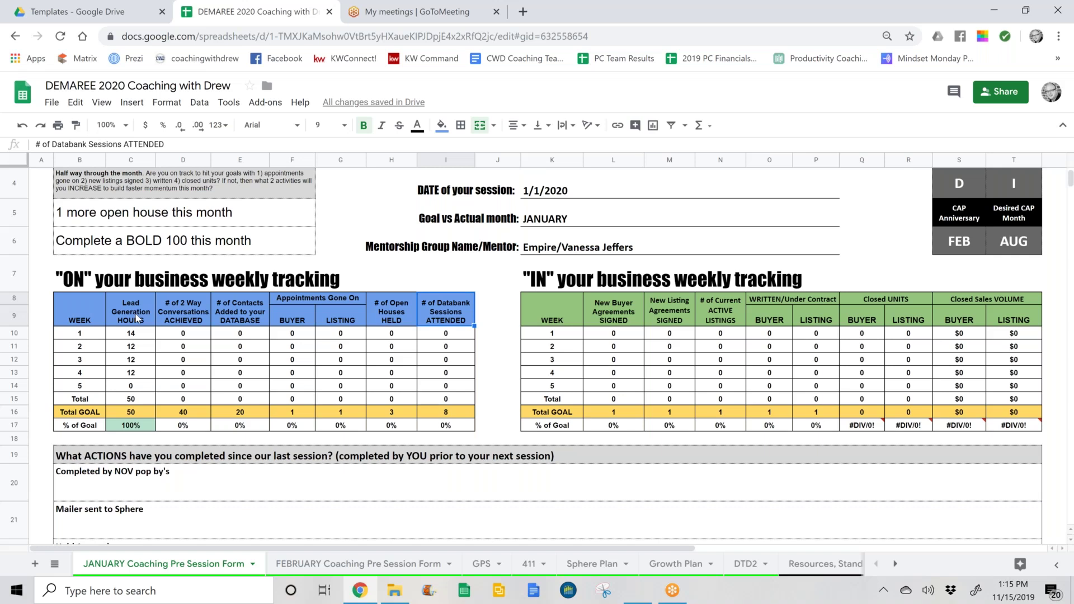
pyautogui.press('Down')
pyautogui.press('Down')
pyautogui.press('Down')
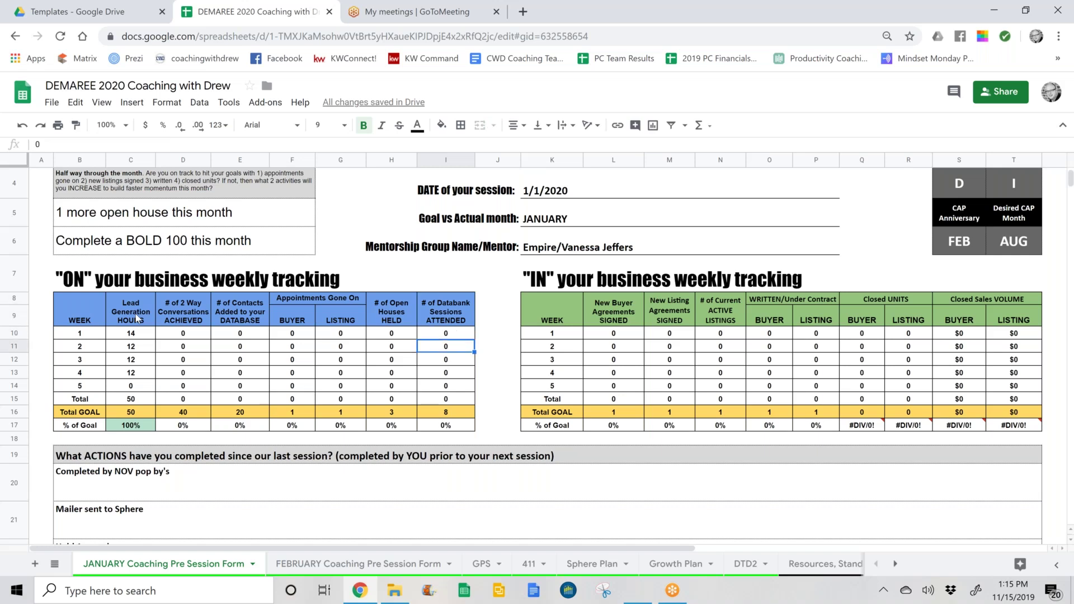
pyautogui.press('Down')
pyautogui.press('Down')
pyautogui.press('Down')
pyautogui.press('Down')
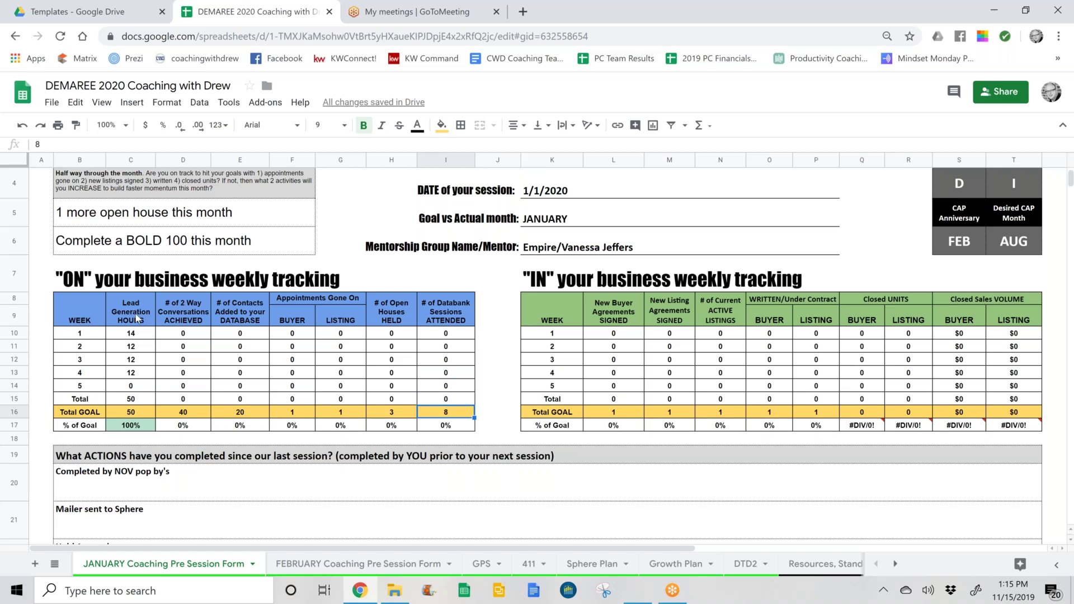
pyautogui.click(567, 309)
pyautogui.press('Right')
pyautogui.press('Right')
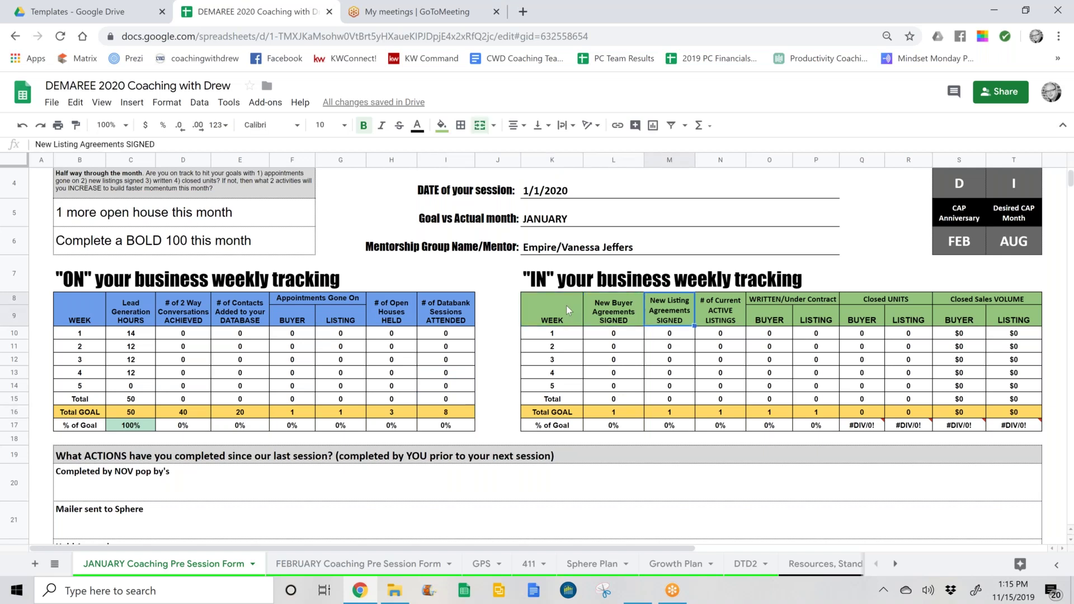
pyautogui.press('Right')
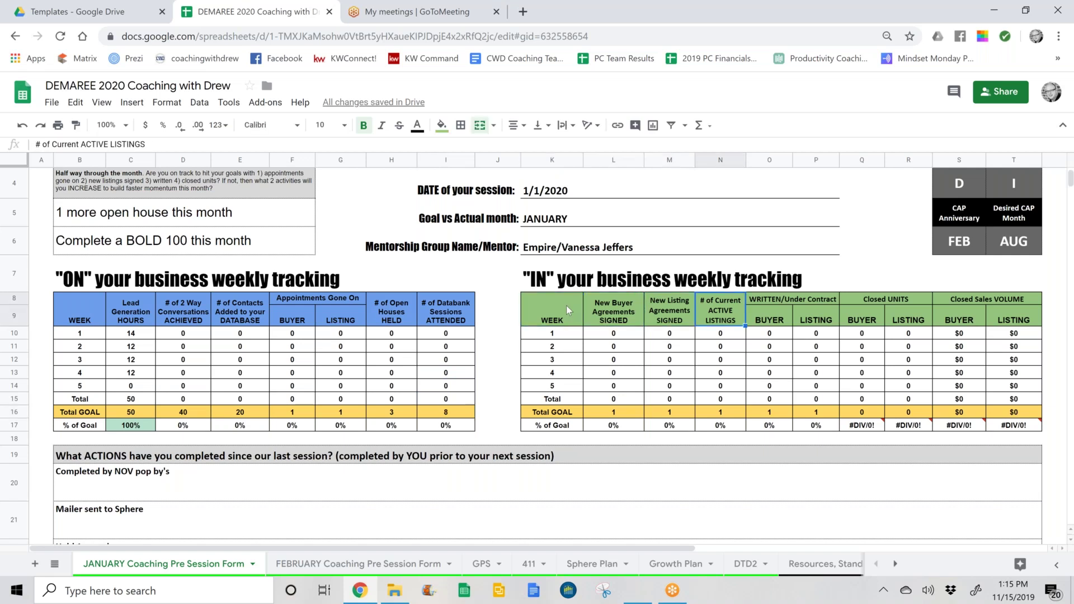
pyautogui.press('Right')
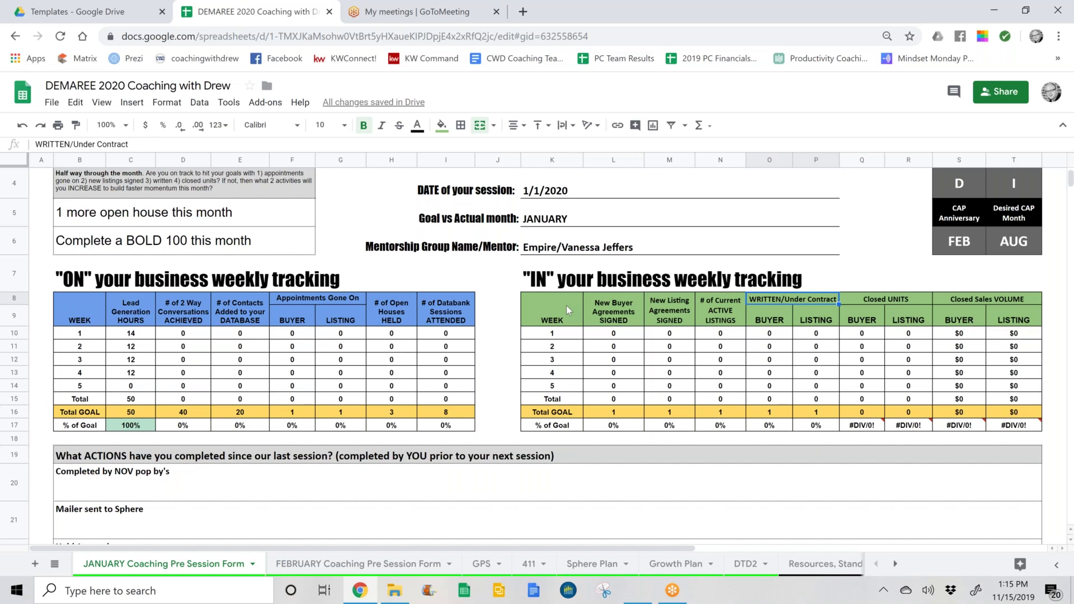
pyautogui.press('Down')
pyautogui.press('Down')
pyautogui.press('Down')
pyautogui.press('Down')
pyautogui.press('Down')
pyautogui.press('Down')
pyautogui.press('Down')
pyautogui.press('Down')
pyautogui.press('Down')
pyautogui.press('Down')
pyautogui.press('Down')
pyautogui.press('Down')
pyautogui.press('Down')
pyautogui.press('Down')
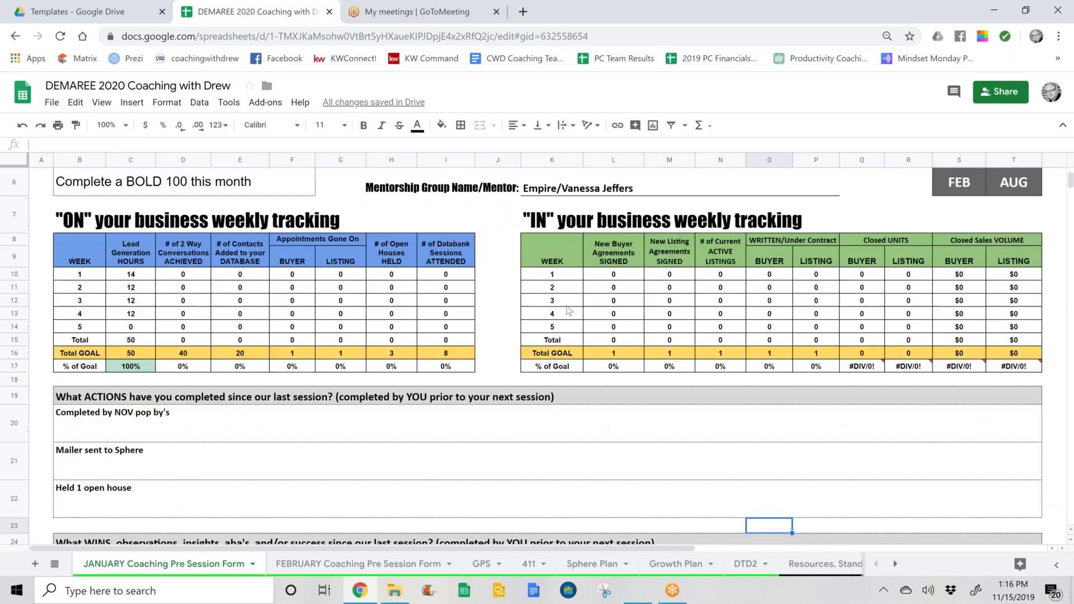
pyautogui.press('Left')
pyautogui.press('Left')
pyautogui.press('Left')
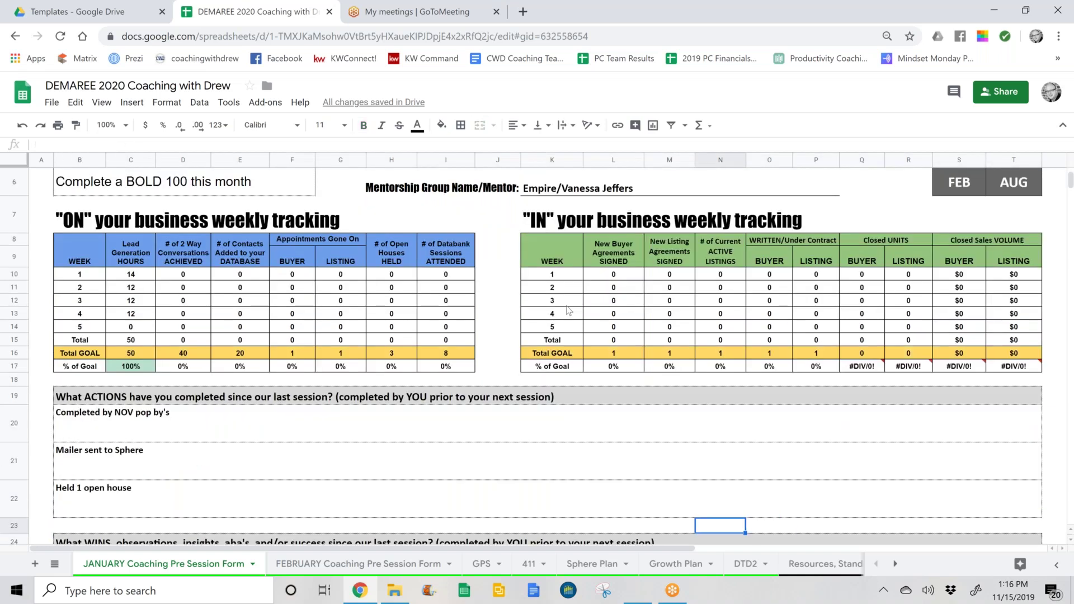
pyautogui.press('Up')
pyautogui.press('Up')
pyautogui.press('Up')
pyautogui.press('Up')
pyautogui.press('Up')
pyautogui.press('Up')
pyautogui.press('Up')
pyautogui.press('Down')
pyautogui.press('Down')
pyautogui.press('Down')
pyautogui.press('Down')
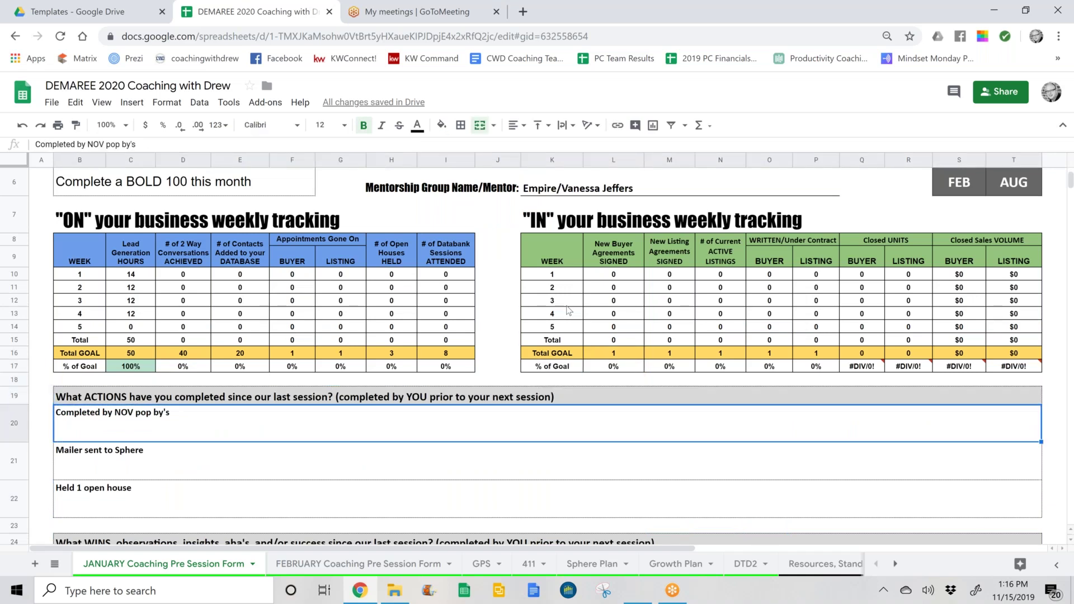
pyautogui.press('Down')
pyautogui.press('Down')
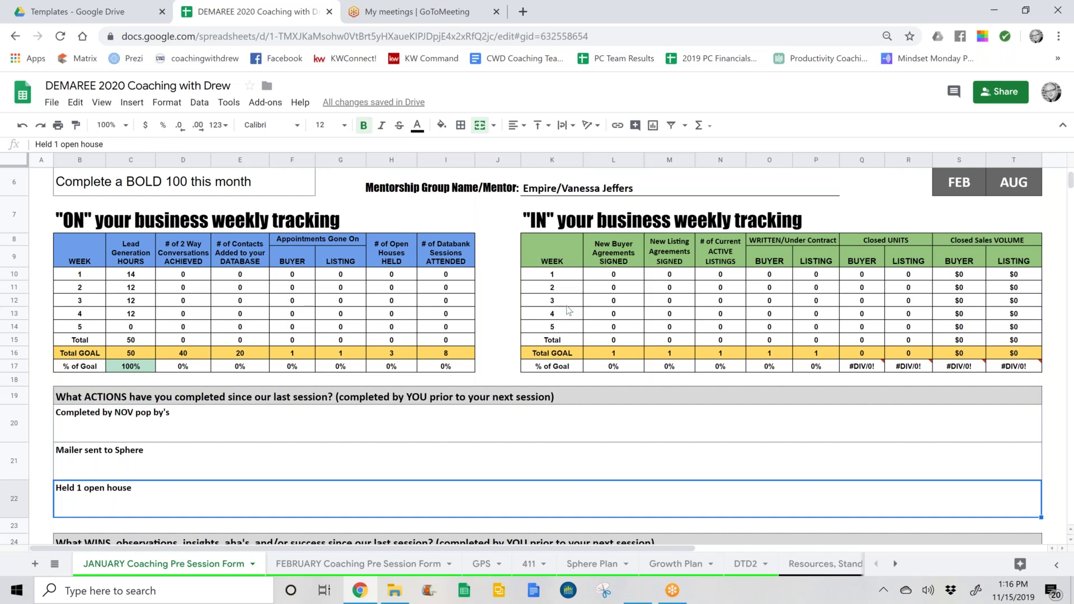
pyautogui.press('Down')
pyautogui.press('Down')
pyautogui.press('Down')
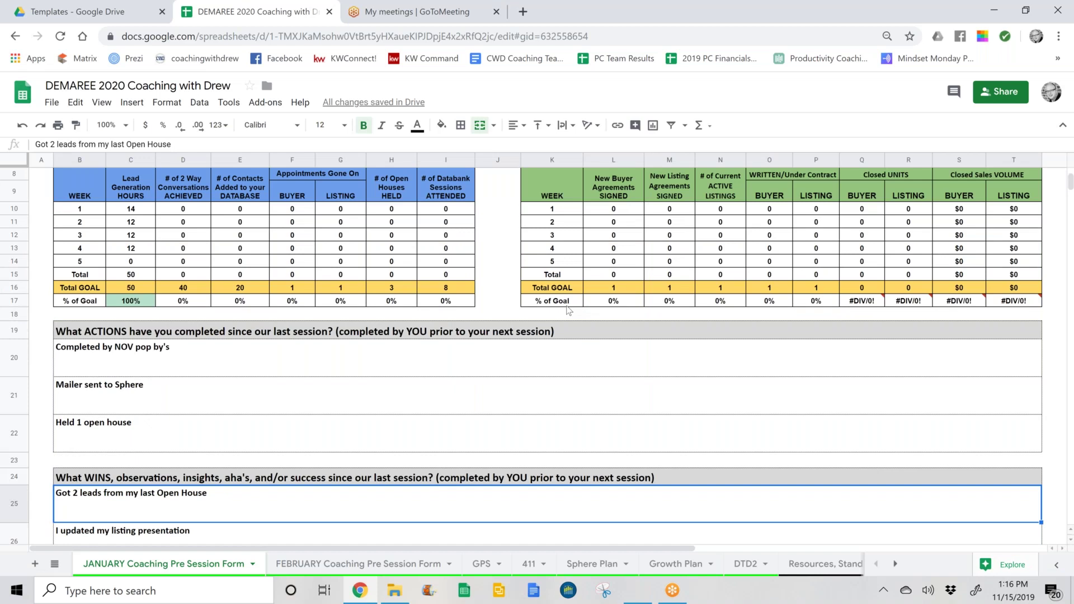
pyautogui.press('Down')
pyautogui.press('Down')
pyautogui.press('Up')
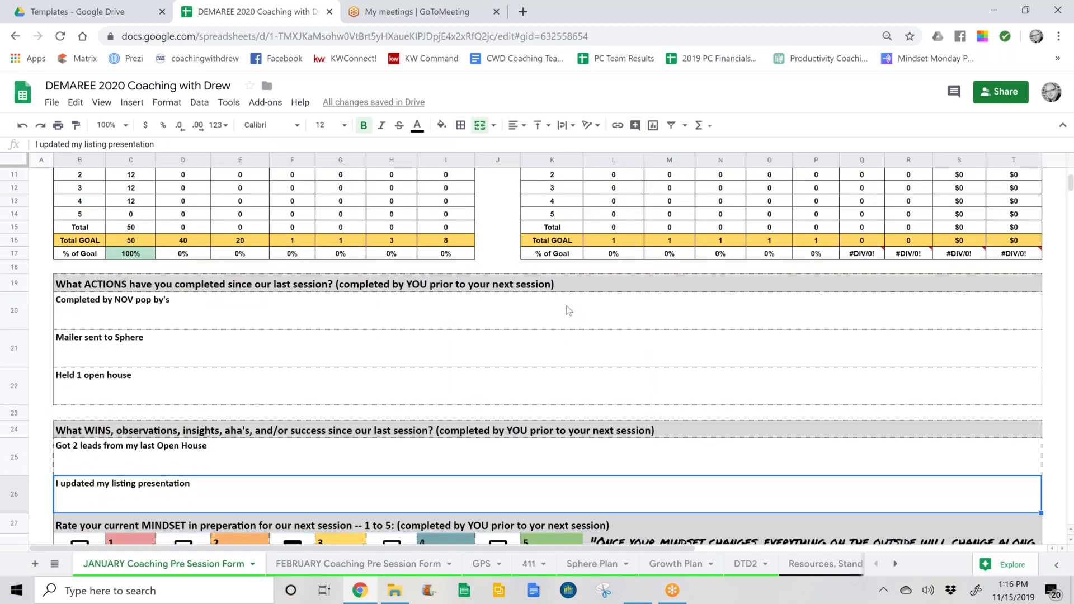
pyautogui.press('Up')
pyautogui.press('Down')
pyautogui.press('Down')
pyautogui.press('Down')
pyautogui.press('Down')
pyautogui.press('Down')
pyautogui.press('Down')
pyautogui.press('Down')
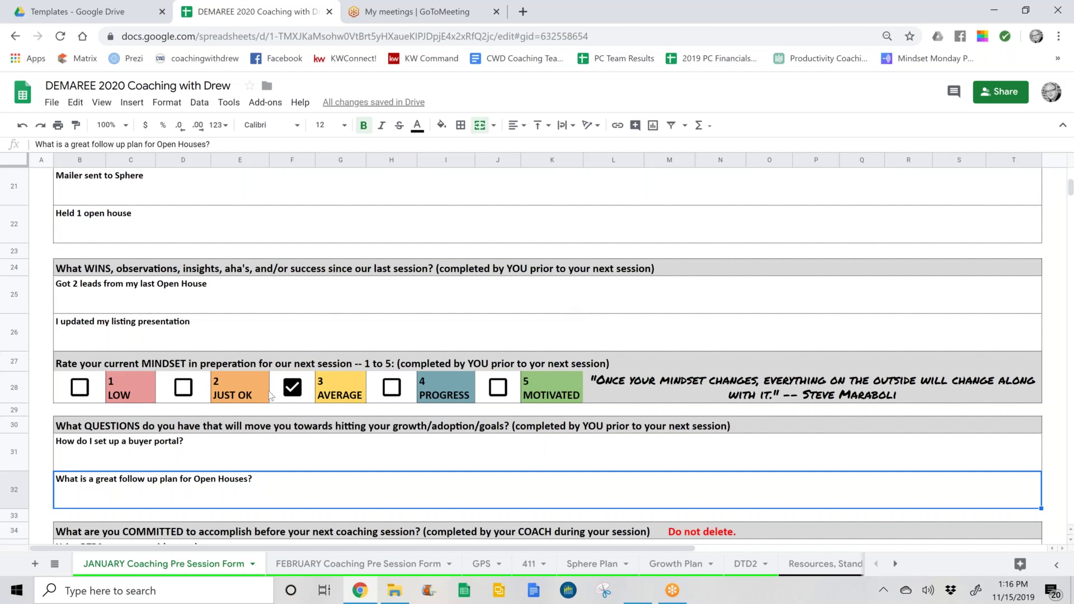
# - Re-confirm the 3 AVERAGE mindset rating and review the buyer portal and open house follow-up questions
pyautogui.click(293, 389)
pyautogui.click(293, 390)
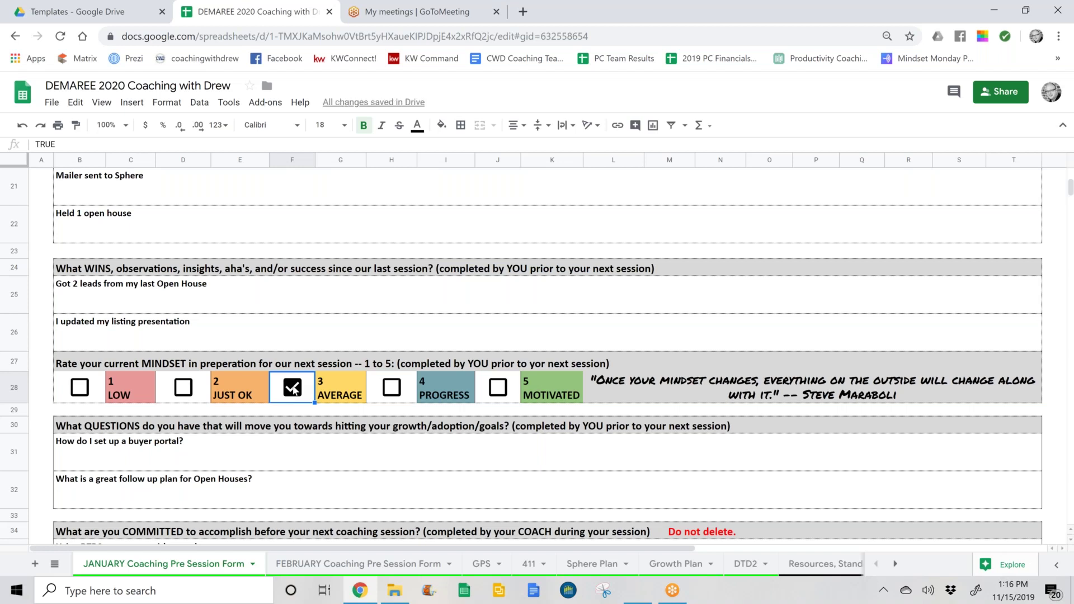
pyautogui.click(239, 454)
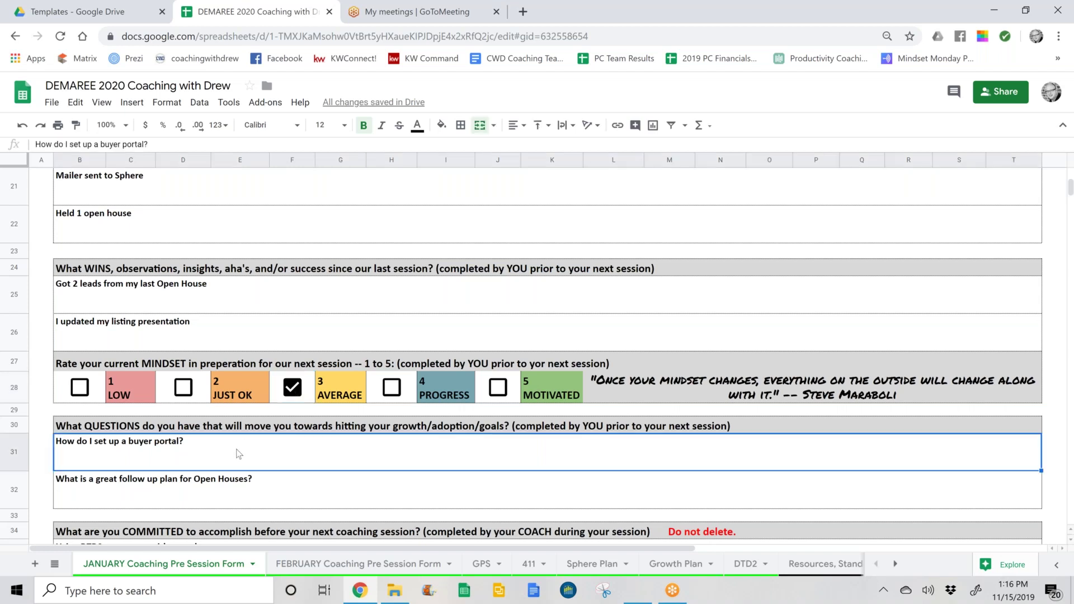
pyautogui.press('Down')
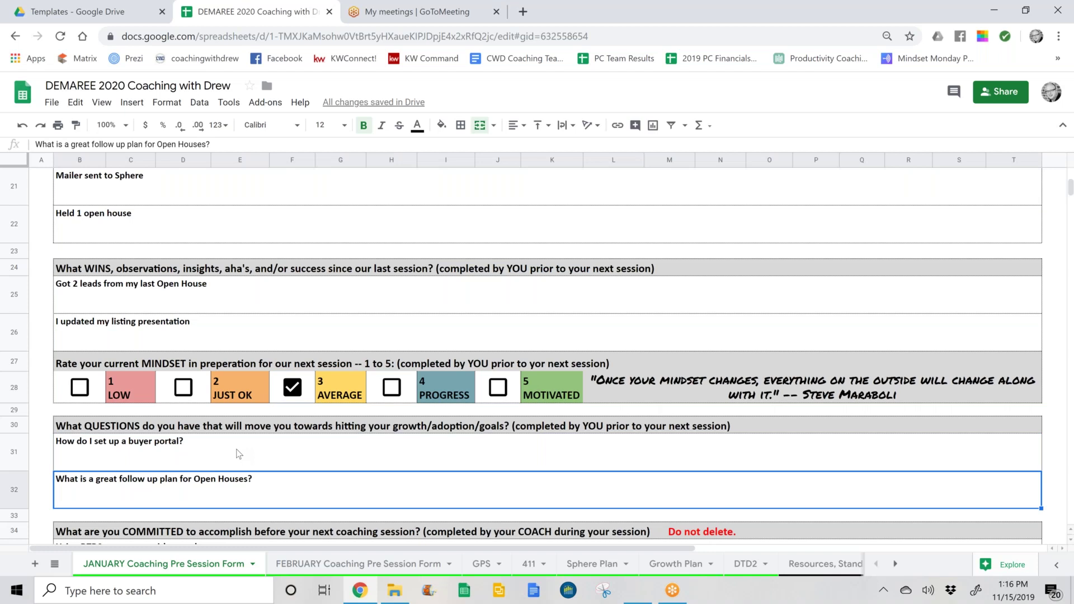
pyautogui.press('Up')
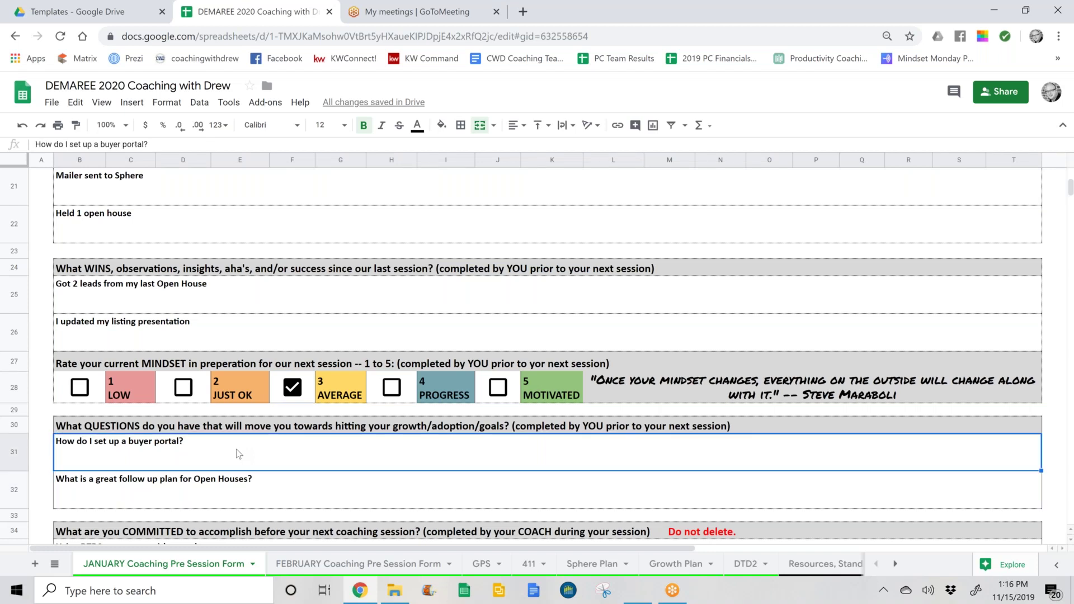
pyautogui.press('Down')
pyautogui.press('Down')
pyautogui.press('Down')
pyautogui.press('Down')
pyautogui.press('Down')
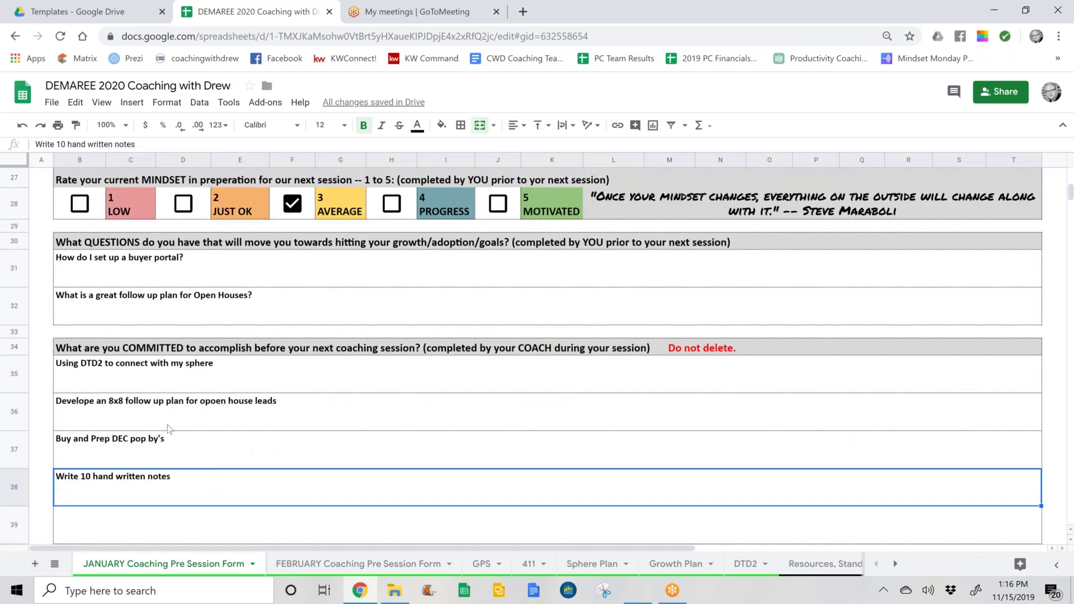
# - Review the four commitments, from DTD2 with the sphere to writing 10 hand written notes
pyautogui.click(113, 375)
pyautogui.moveTo(113, 394); pyautogui.dragTo(117, 479)
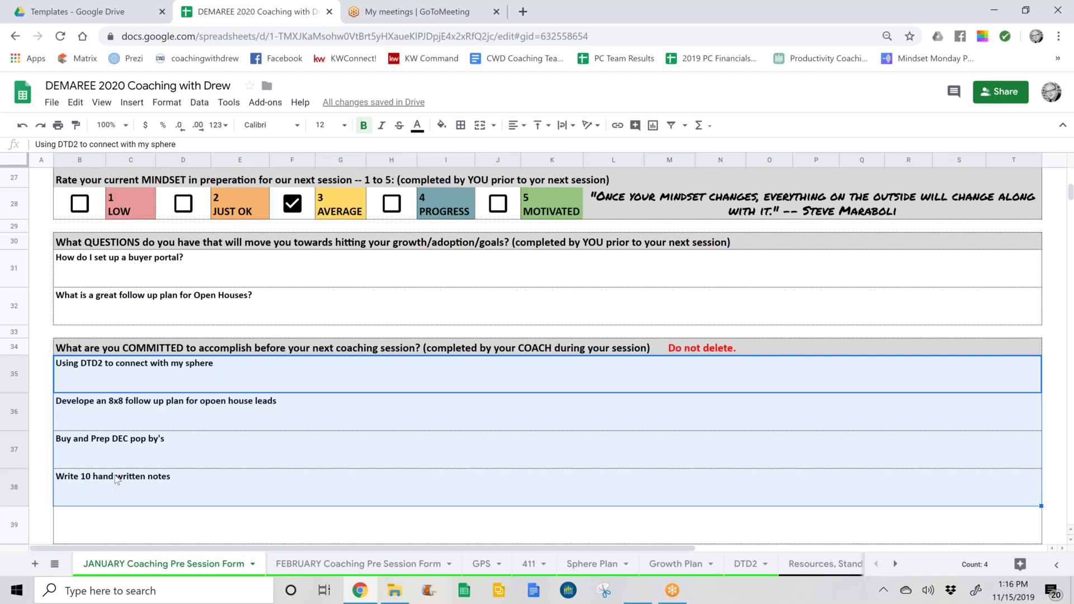
pyautogui.click(117, 480)
pyautogui.press('Down')
pyautogui.press('Down')
pyautogui.press('Down')
pyautogui.press('Down')
pyautogui.press('Down')
pyautogui.press('Down')
pyautogui.press('Down')
pyautogui.press('Down')
pyautogui.press('Down')
pyautogui.press('Down')
pyautogui.press('Down')
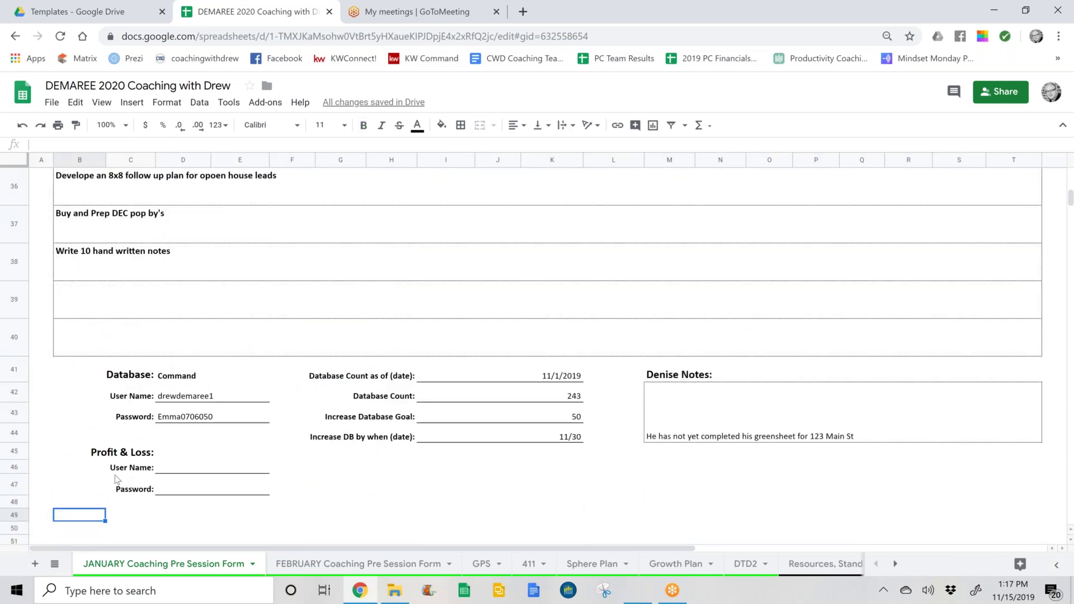
# - Review the Database login block, the count of 243, the increase goal of 50 and the coach's notes
pyautogui.click(131, 378)
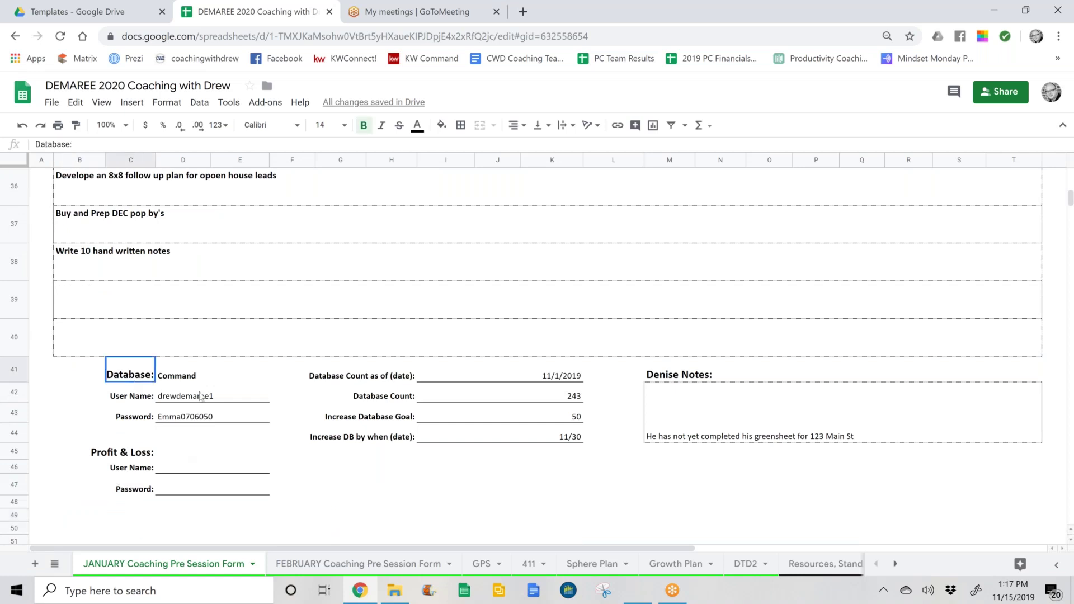
pyautogui.moveTo(200, 396); pyautogui.dragTo(237, 417)
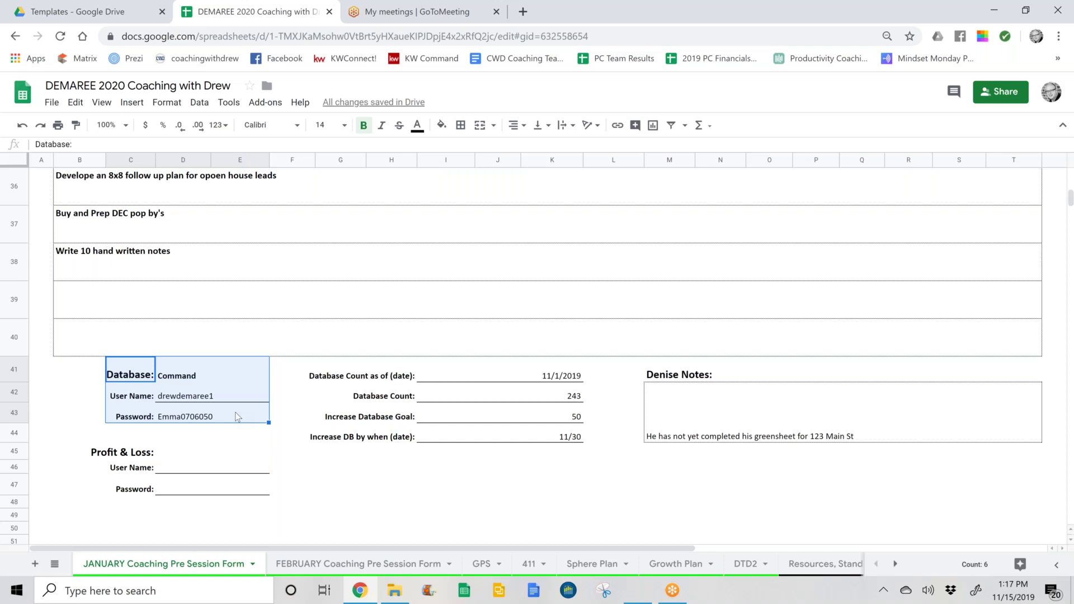
pyautogui.press('Right')
pyautogui.press('Right')
pyautogui.press('Right')
pyautogui.press('Right')
pyautogui.press('Right')
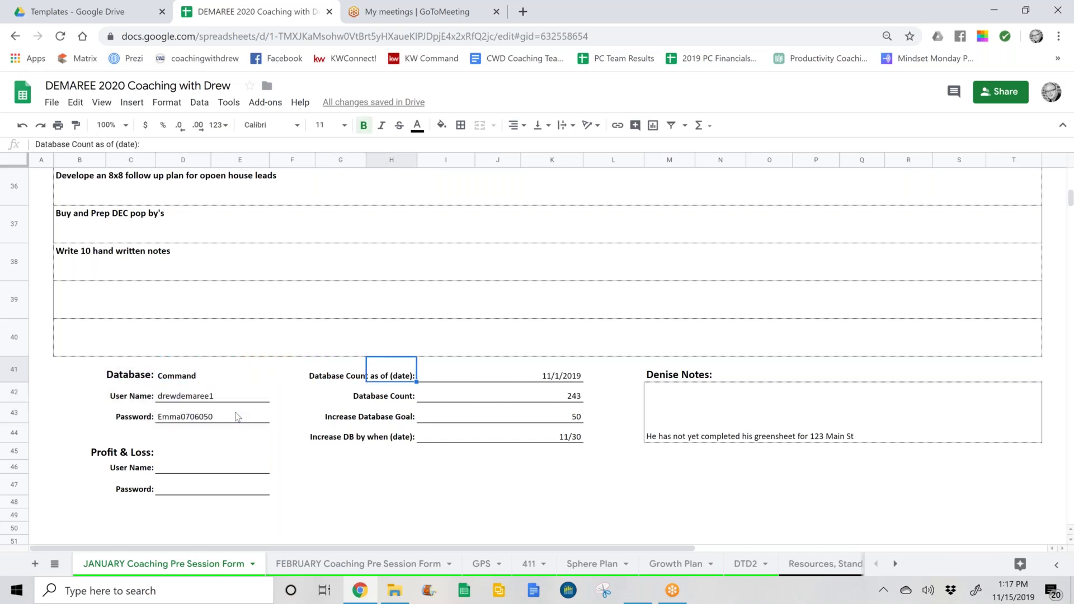
pyautogui.press('Left')
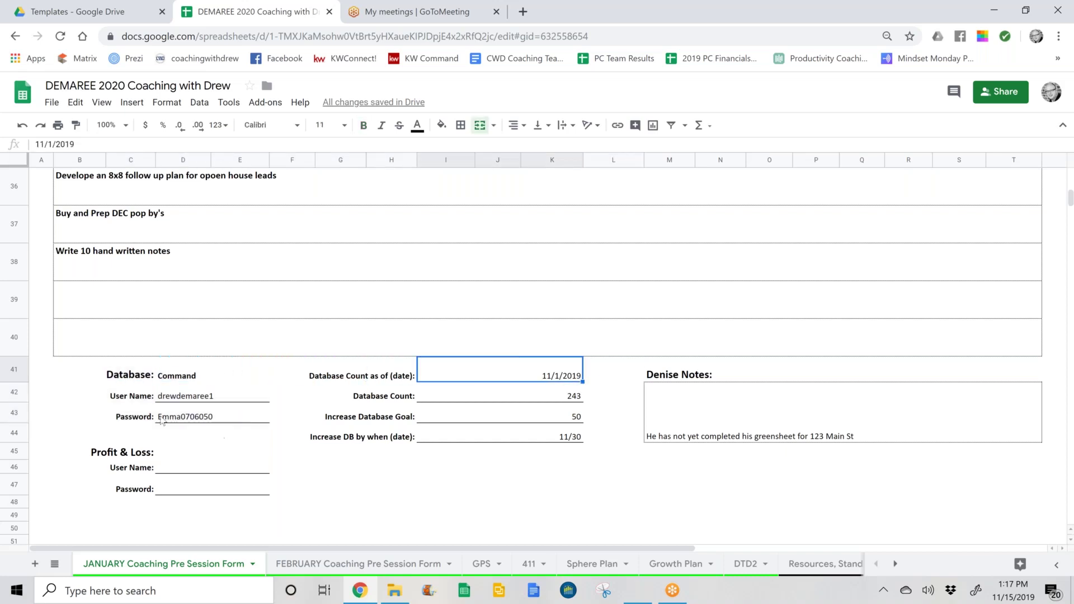
pyautogui.click(483, 393)
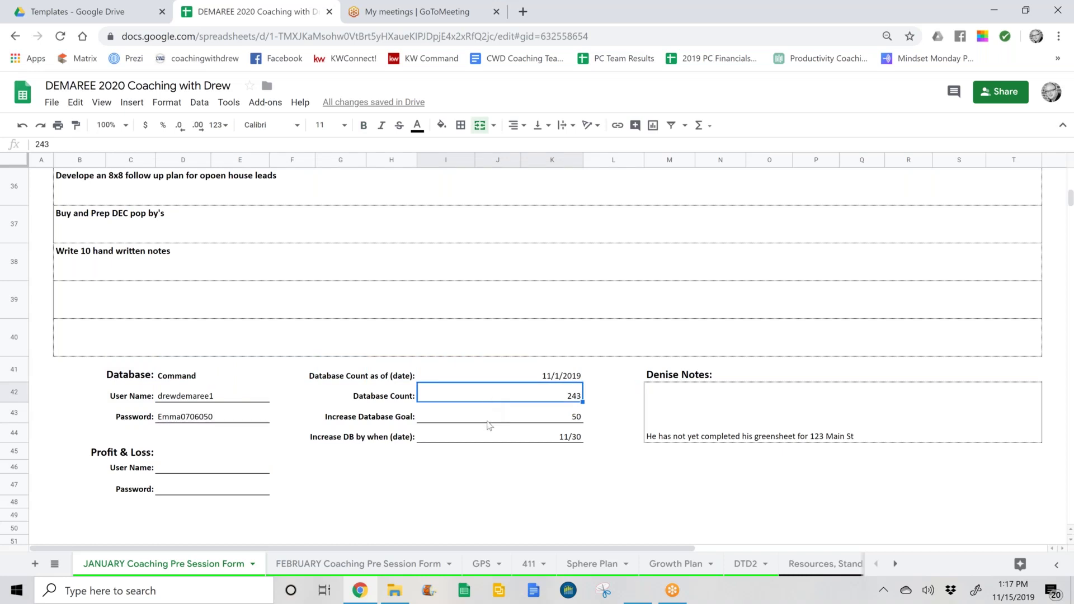
pyautogui.click(486, 420)
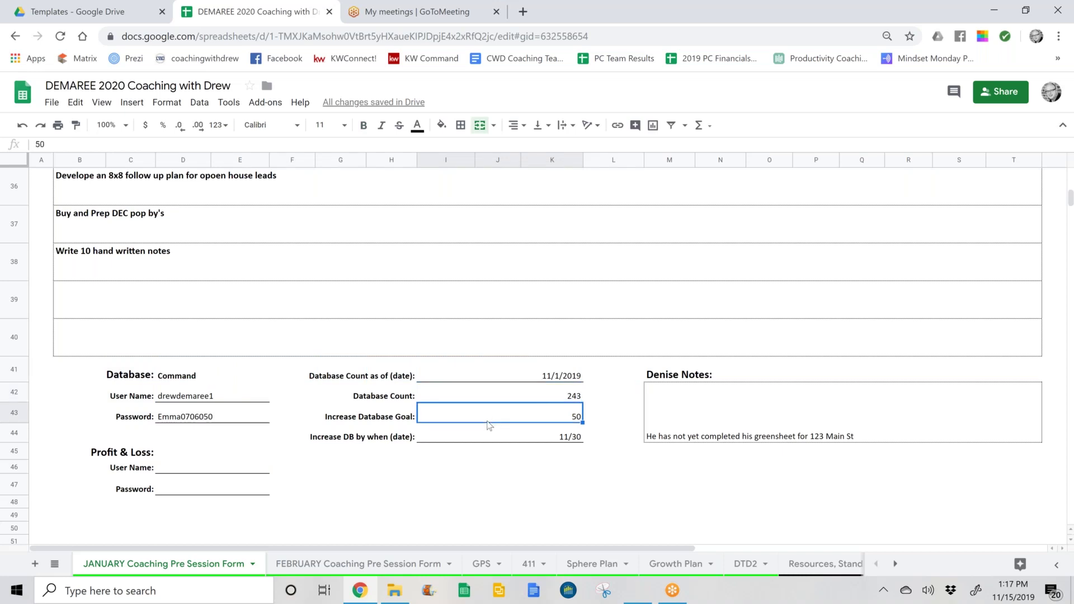
pyautogui.click(698, 425)
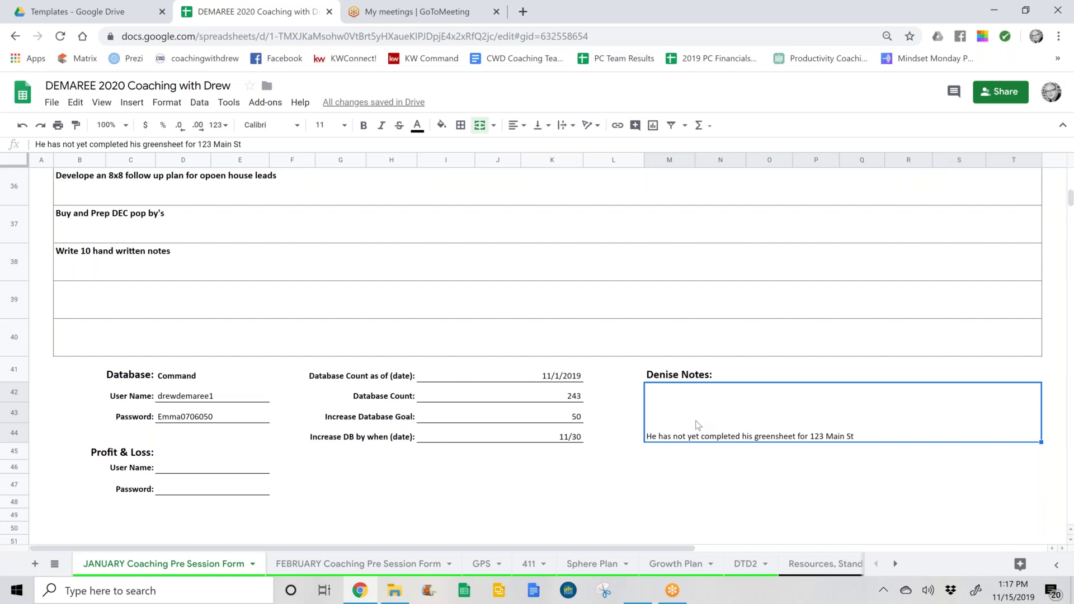
# - Return to the top of the JANUARY form and step down into the weekly tracking area
pyautogui.press('Up')
pyautogui.press('Up')
pyautogui.press('Up')
pyautogui.press('Up')
pyautogui.press('Up')
pyautogui.press('Up')
pyautogui.press('Up')
pyautogui.press('Up')
pyautogui.press('Up')
pyautogui.press('Up')
pyautogui.press('Up')
pyautogui.press('Up')
pyautogui.press('Up')
pyautogui.press('Up')
pyautogui.press('Up')
pyautogui.press('Up')
pyautogui.press('Up')
pyautogui.press('Up')
pyautogui.press('Up')
pyautogui.press('Up')
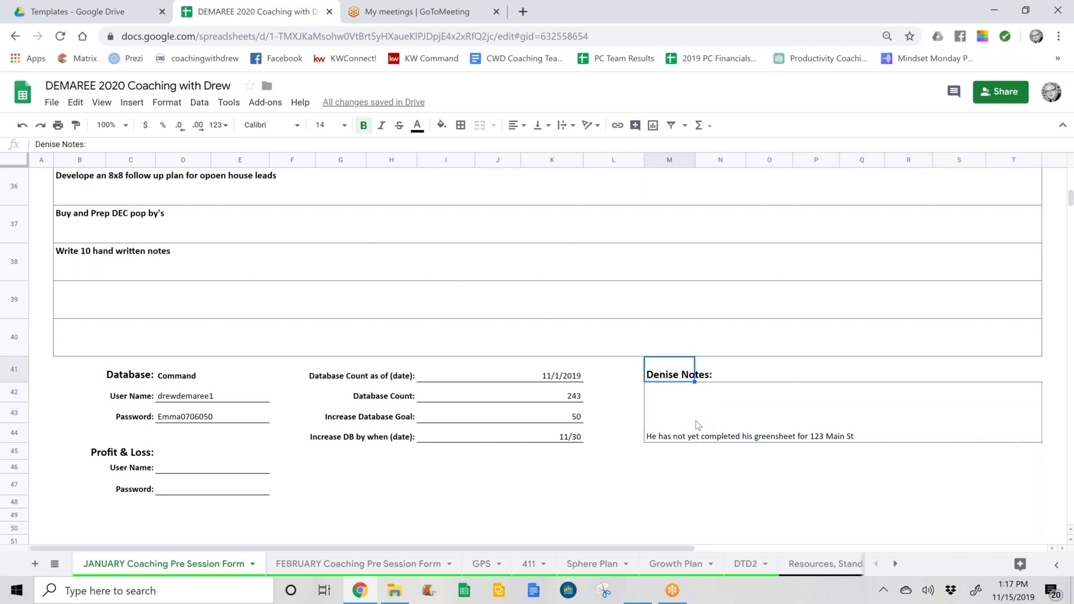
pyautogui.press('Up')
pyautogui.press('Up')
pyautogui.press('Up')
pyautogui.press('Up')
pyautogui.press('Up')
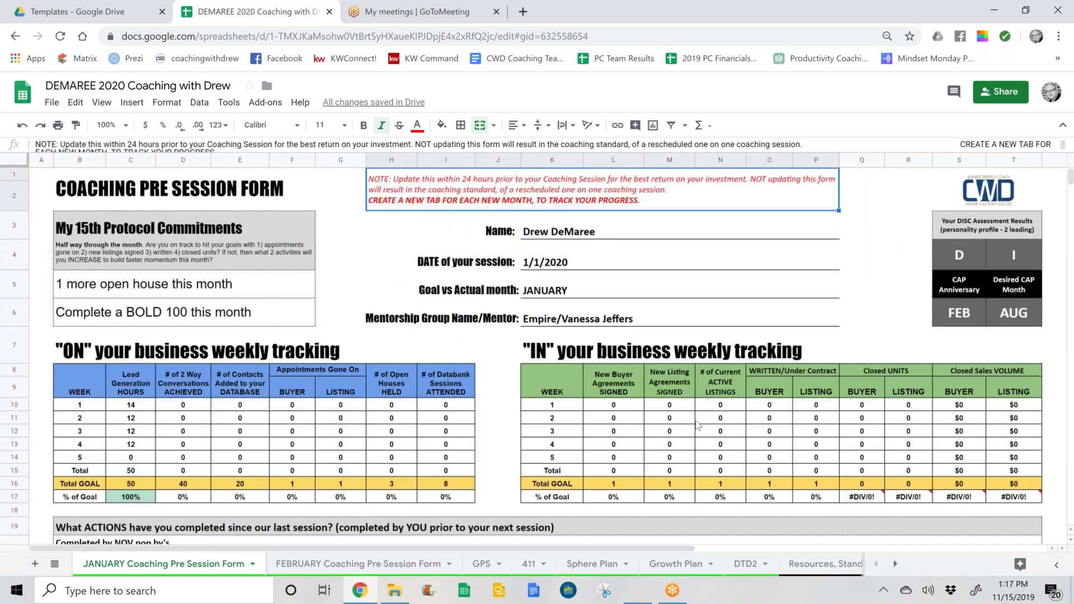
pyautogui.press('Down')
pyautogui.press('Down')
pyautogui.press('Down')
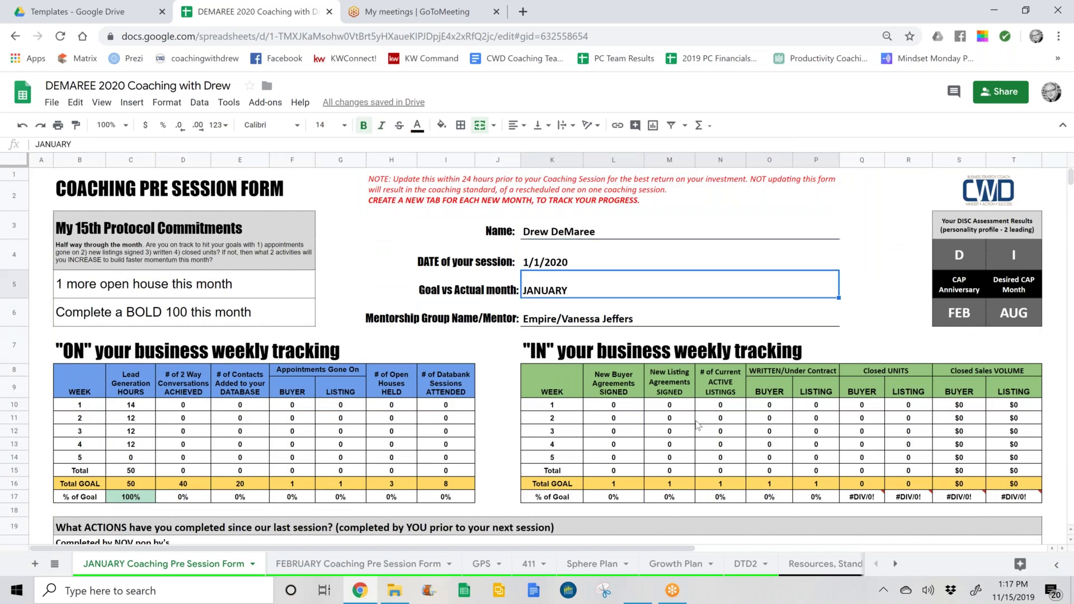
pyautogui.press('Down')
pyautogui.press('Down')
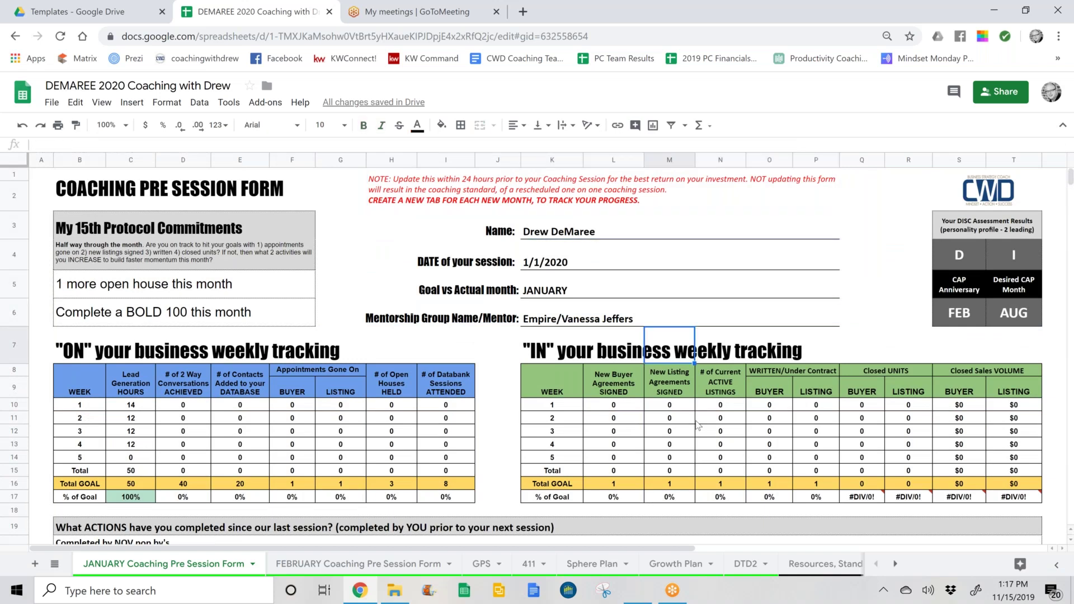
# - View the GPS and 411 sheets, ending on the Sphere Plan quarterly marketing calendar
pyautogui.click(481, 565)
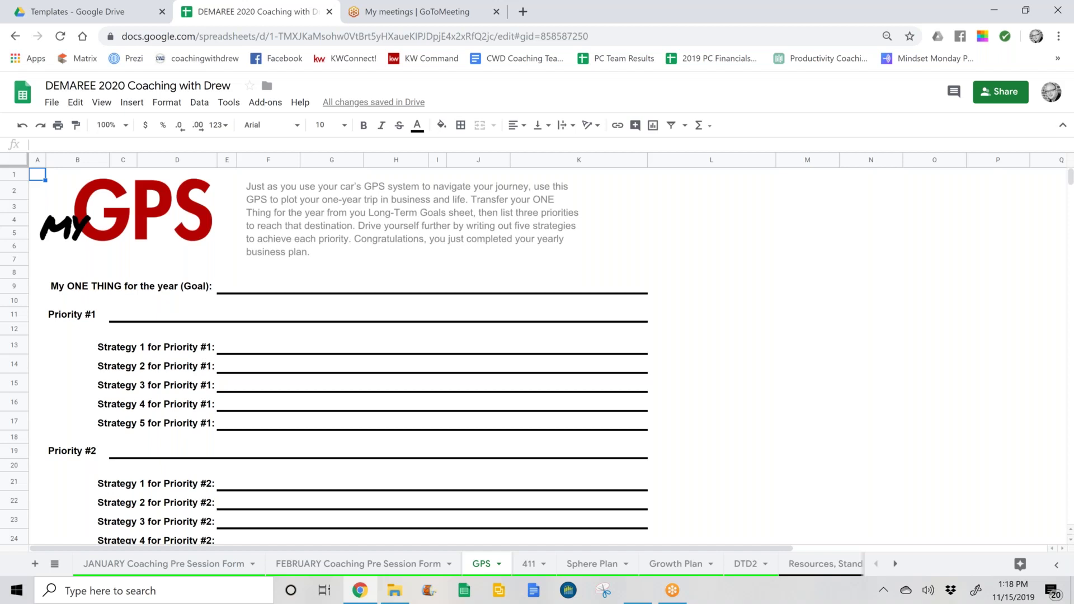
pyautogui.click(528, 563)
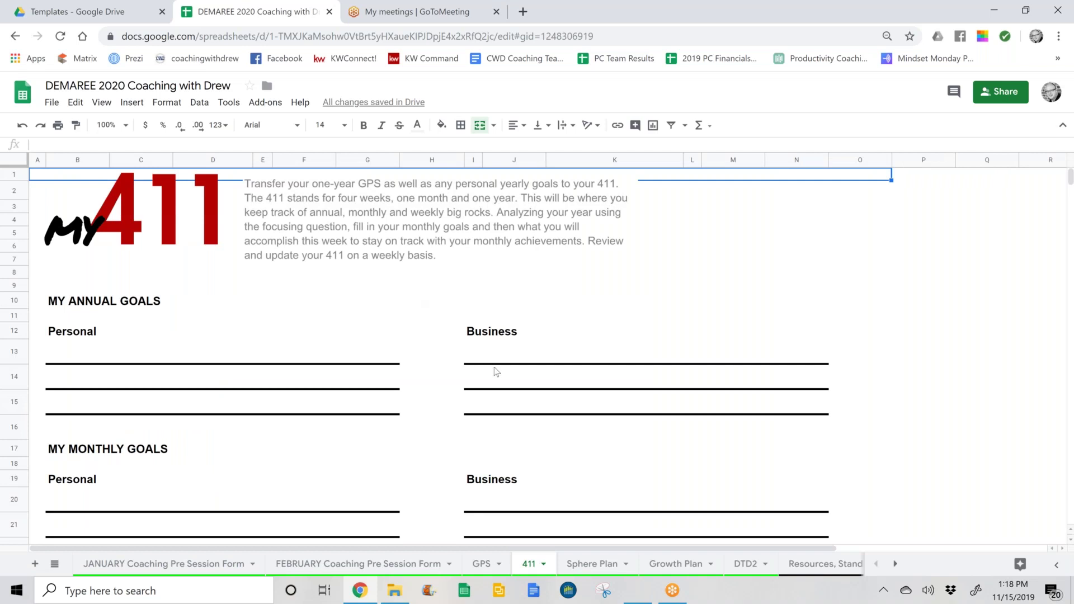
pyautogui.click(582, 564)
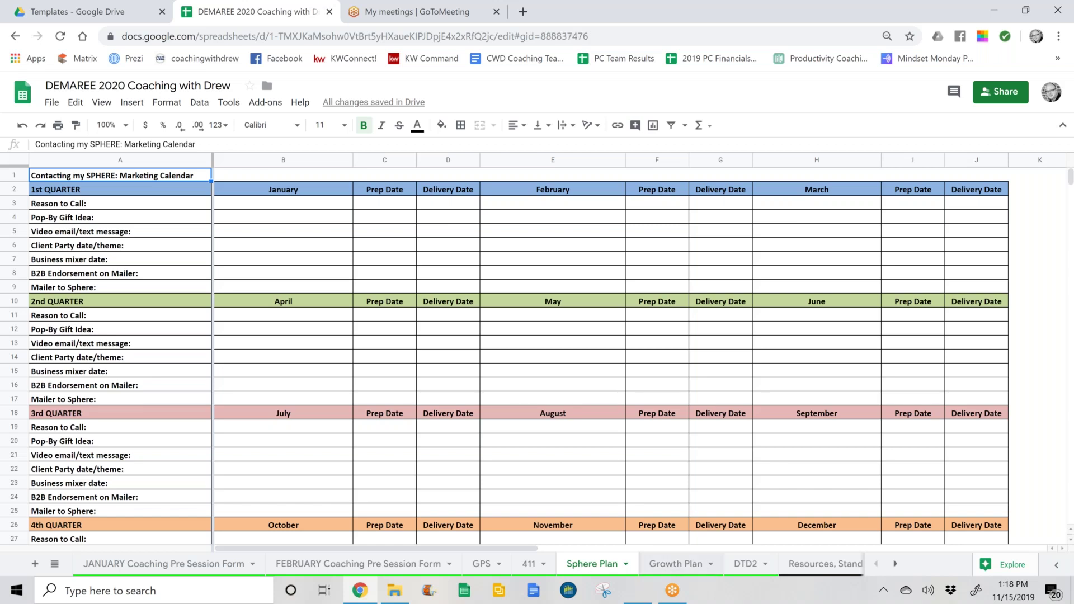
# - Review the January TRAINING, BOOK and VIDEO entries on Growth Plan 2020, then open the DTD2 sheet
pyautogui.hotkey('ctrl', 'shift', 'pagedown')
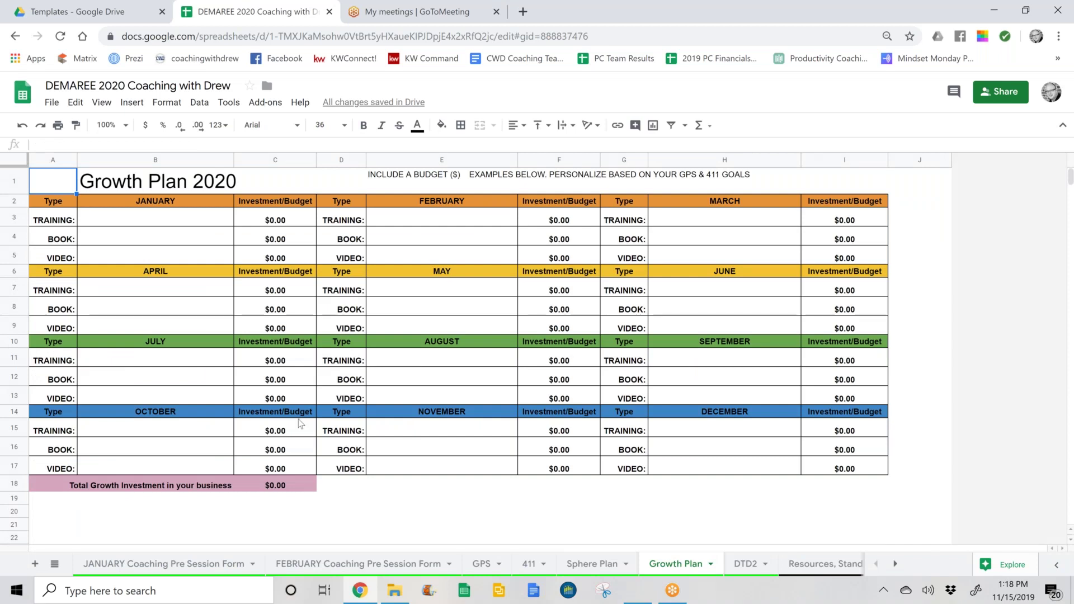
pyautogui.click(129, 218)
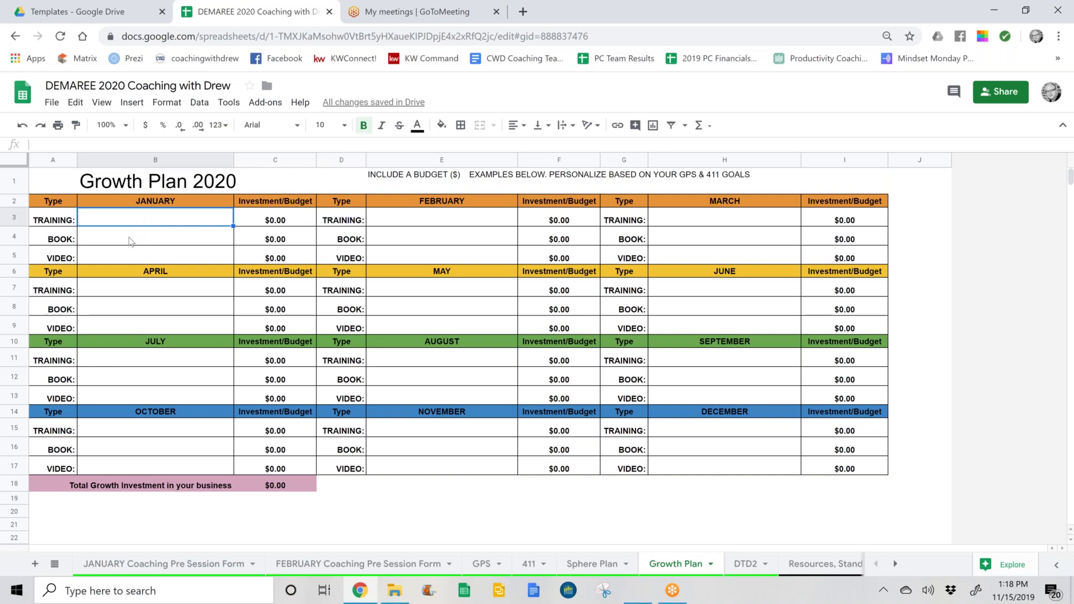
pyautogui.click(130, 239)
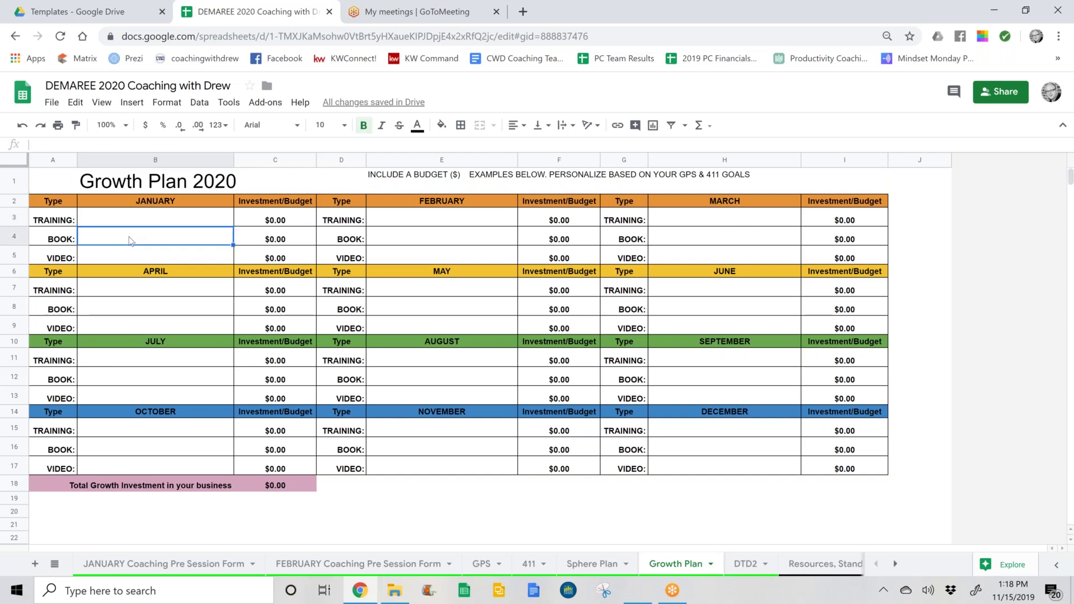
pyautogui.click(124, 258)
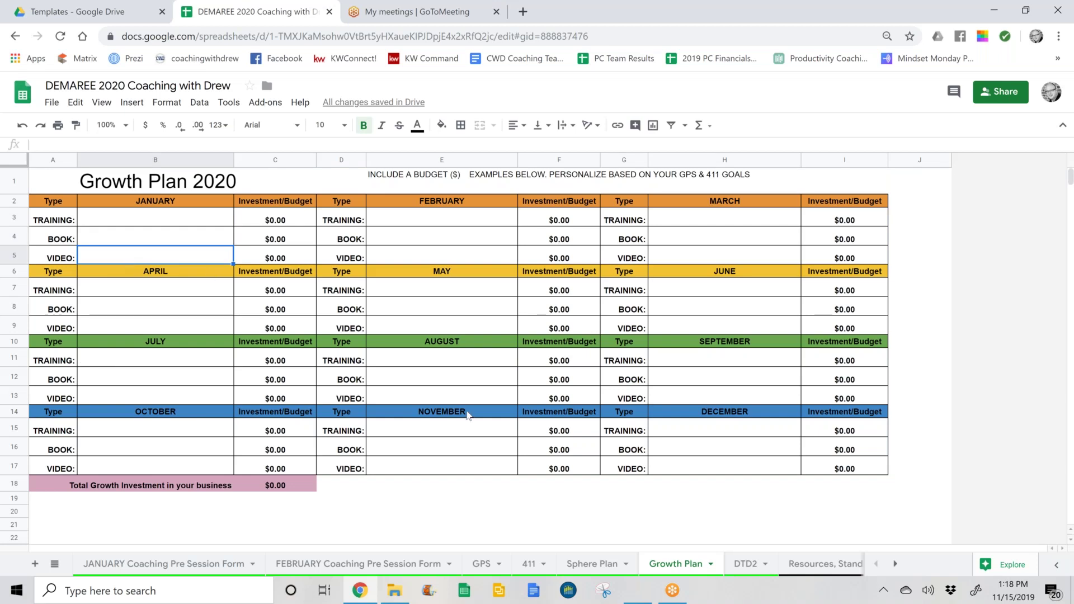
pyautogui.click(747, 565)
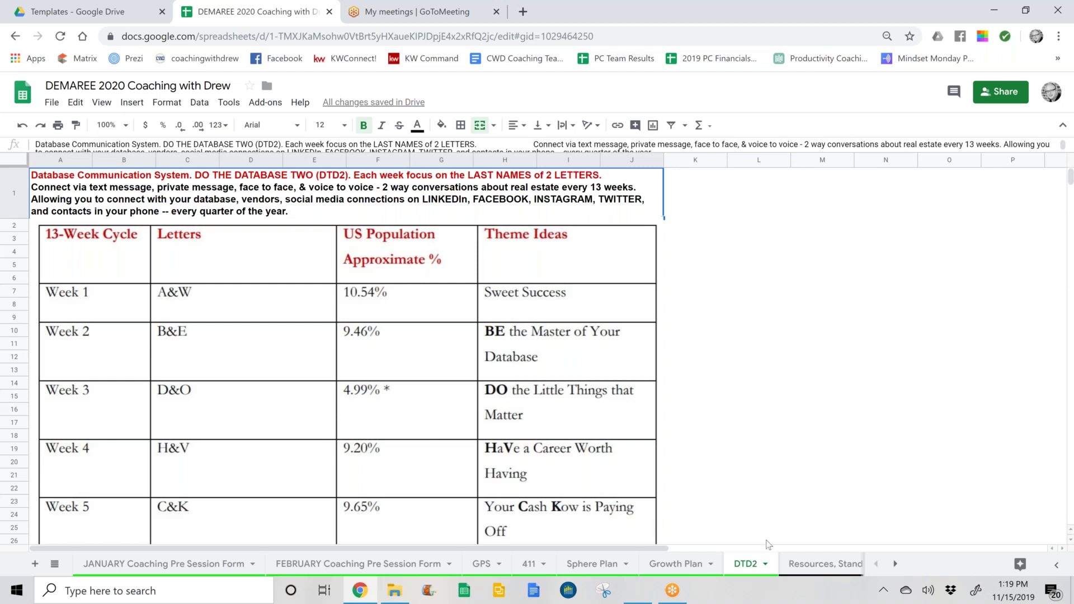
# - Read through the Resources, Standards, Focus sheet's coaching sessions, communication standards and required tracking forms
pyautogui.click(800, 573)
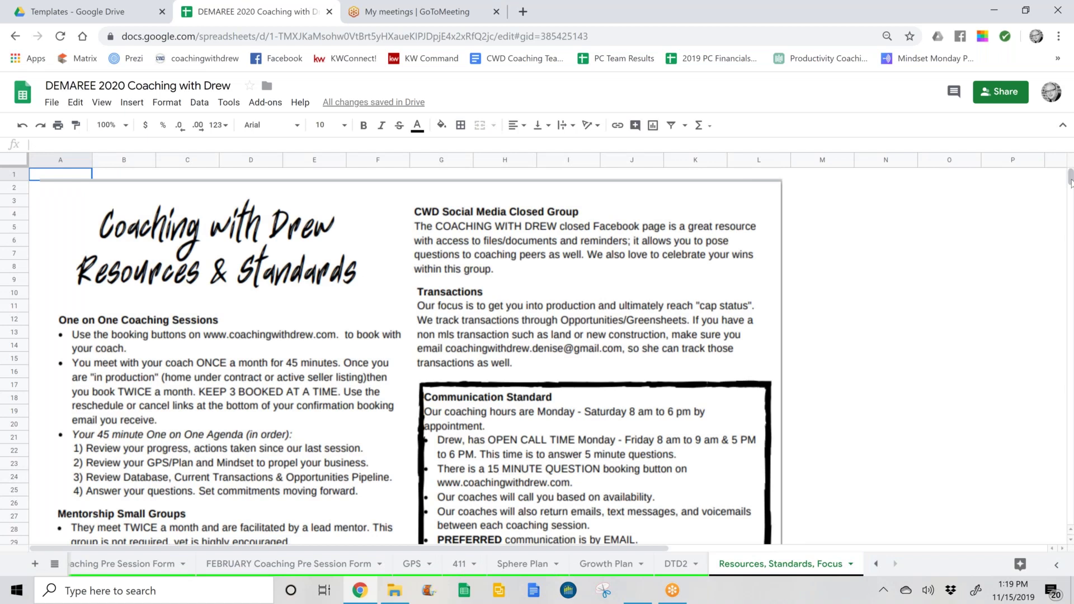
pyautogui.scroll(-2, 1070, 182)
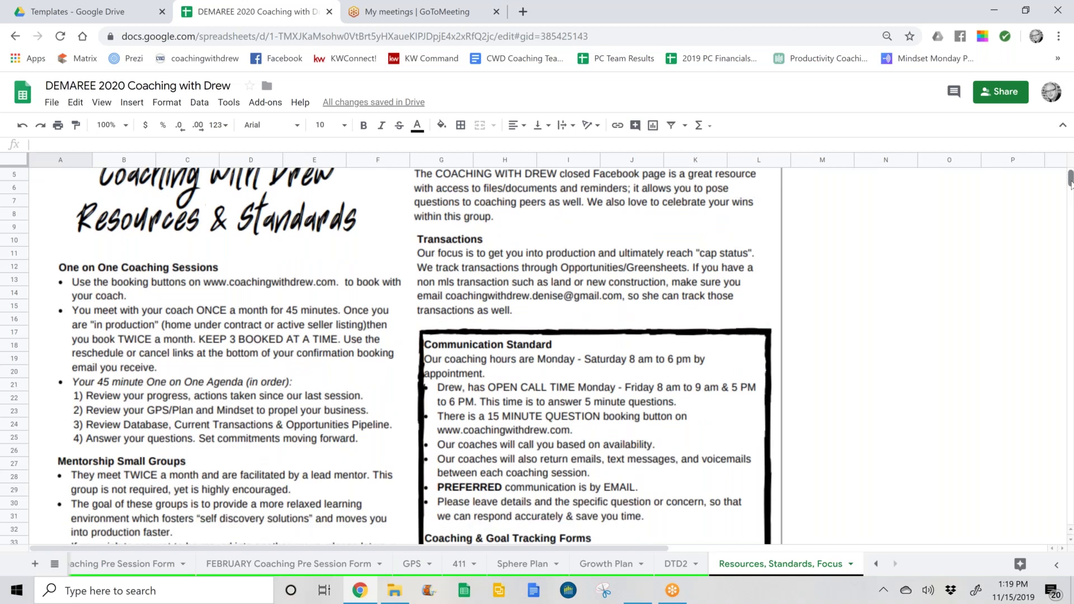
pyautogui.scroll(-2, 1070, 182)
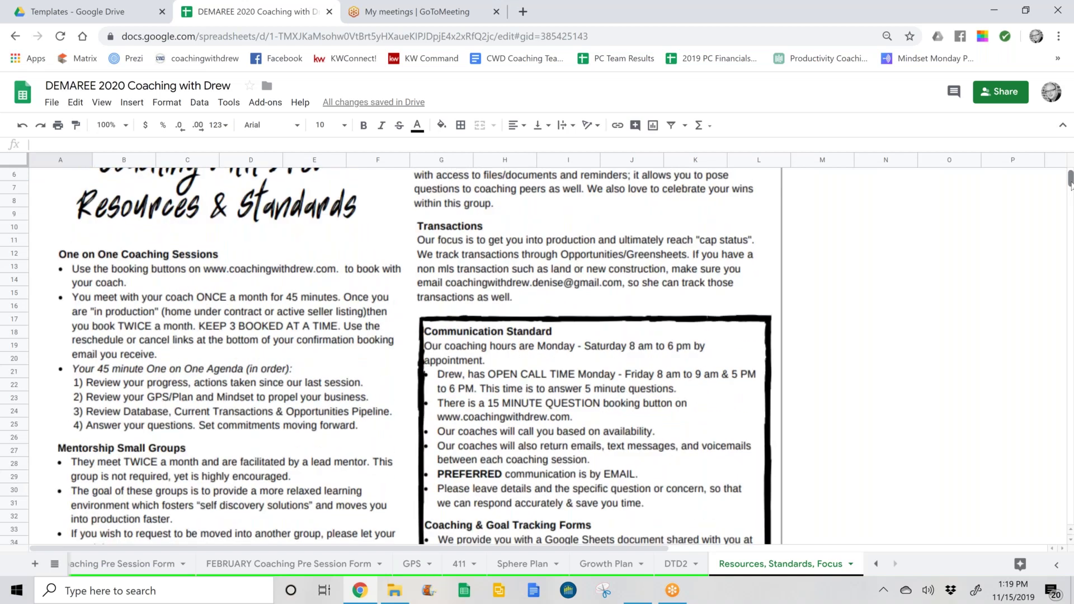
pyautogui.scroll(-5, 1070, 182)
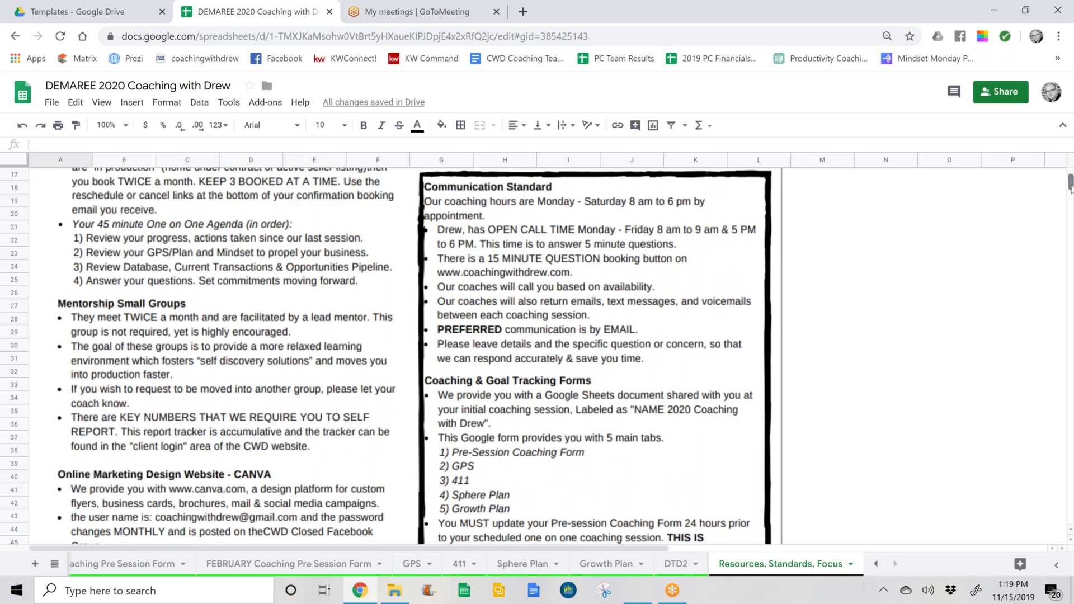
pyautogui.scroll(-3, 1070, 182)
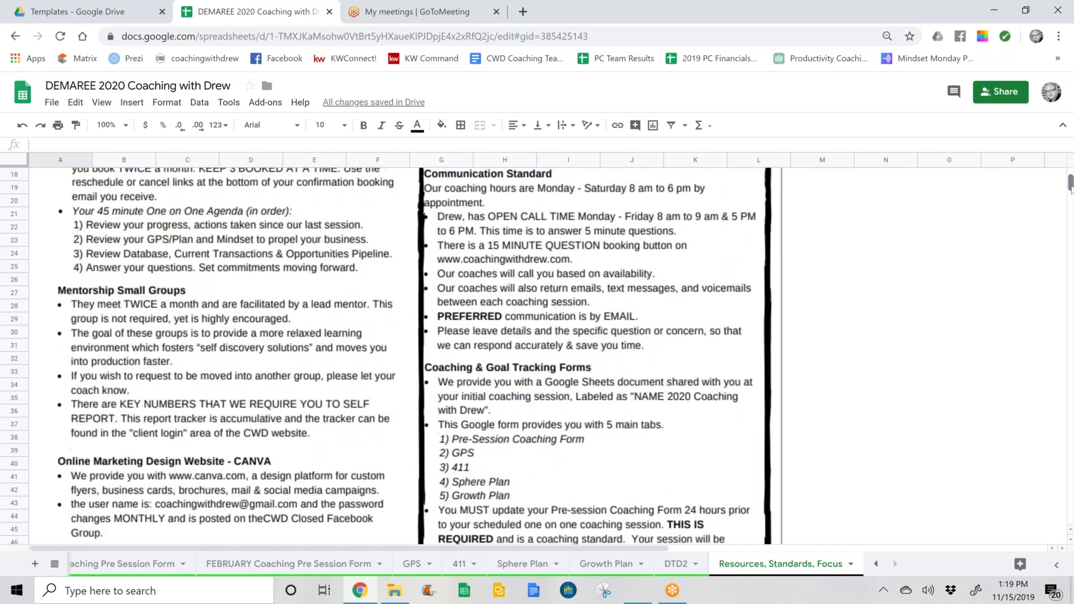
pyautogui.scroll(-5, 1070, 187)
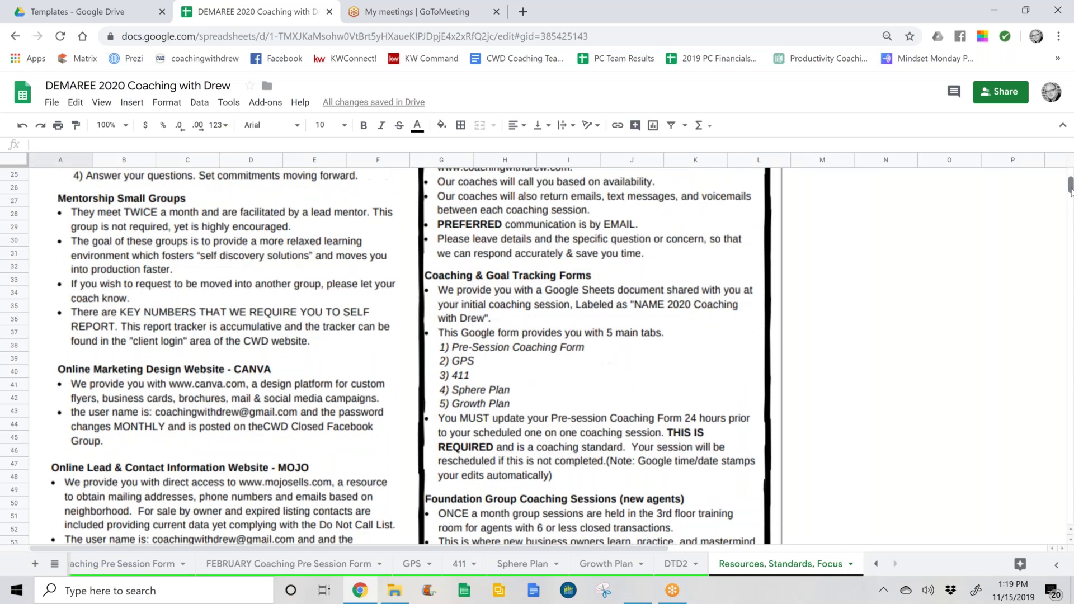
pyautogui.scroll(-3, 1070, 190)
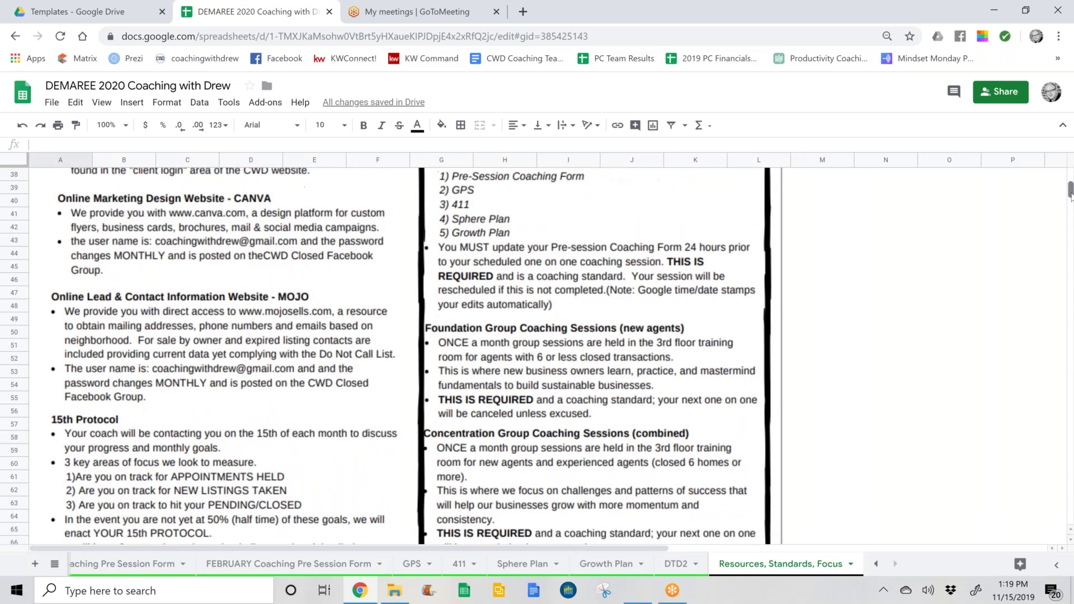